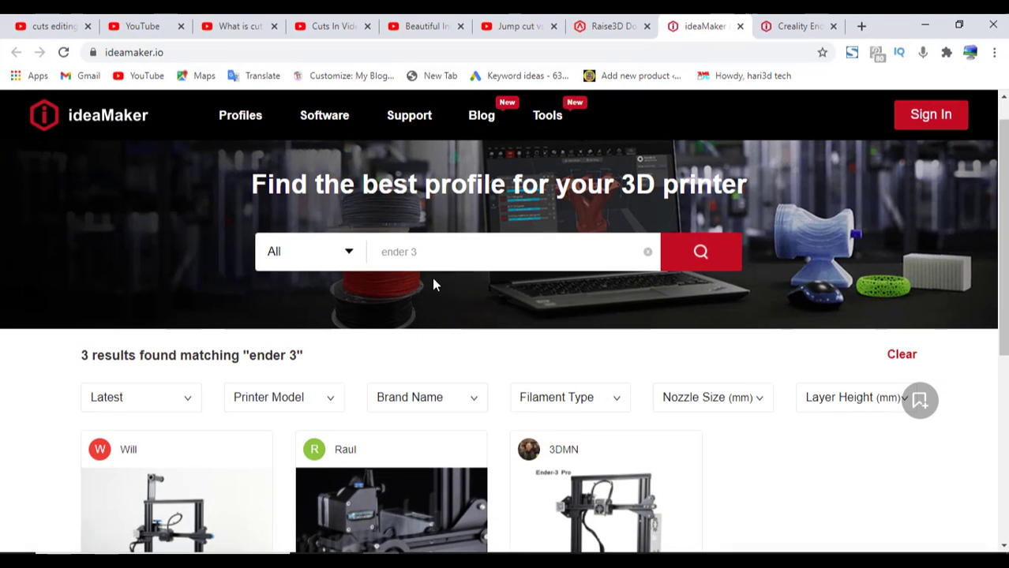
Step: Open the Creality Ender 3 profile for 0.4 mm nozzle and Fillamentum PLA from the ender 3 results
{"action": "scroll", "coordinate": [442, 252], "scroll_direction": "down", "scroll_amount": 1}
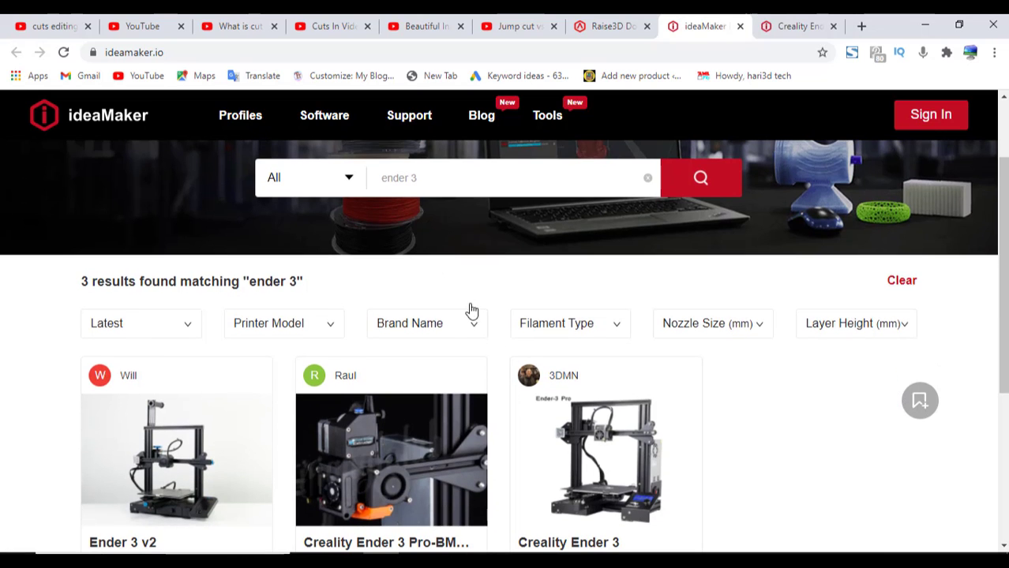
{"action": "scroll", "coordinate": [475, 293], "scroll_direction": "down", "scroll_amount": 1}
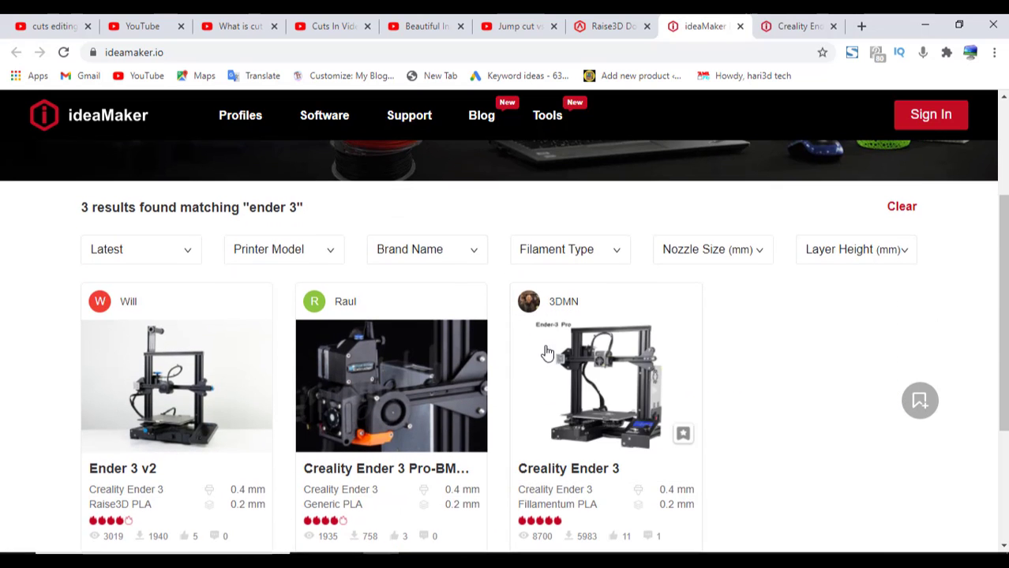
{"action": "left_click", "coordinate": [584, 372]}
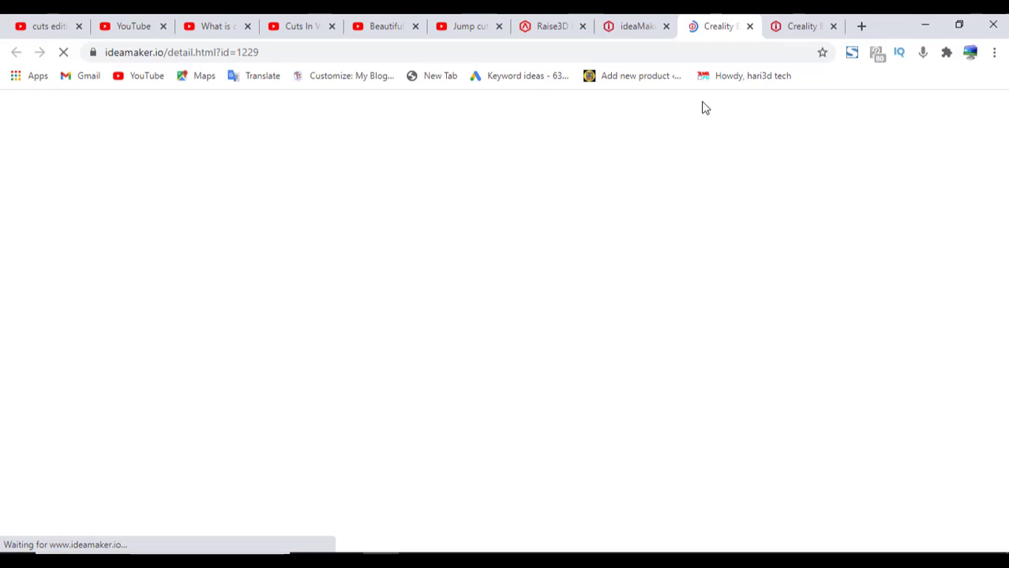
{"action": "left_click", "coordinate": [779, 26]}
{"action": "left_click", "coordinate": [716, 23]}
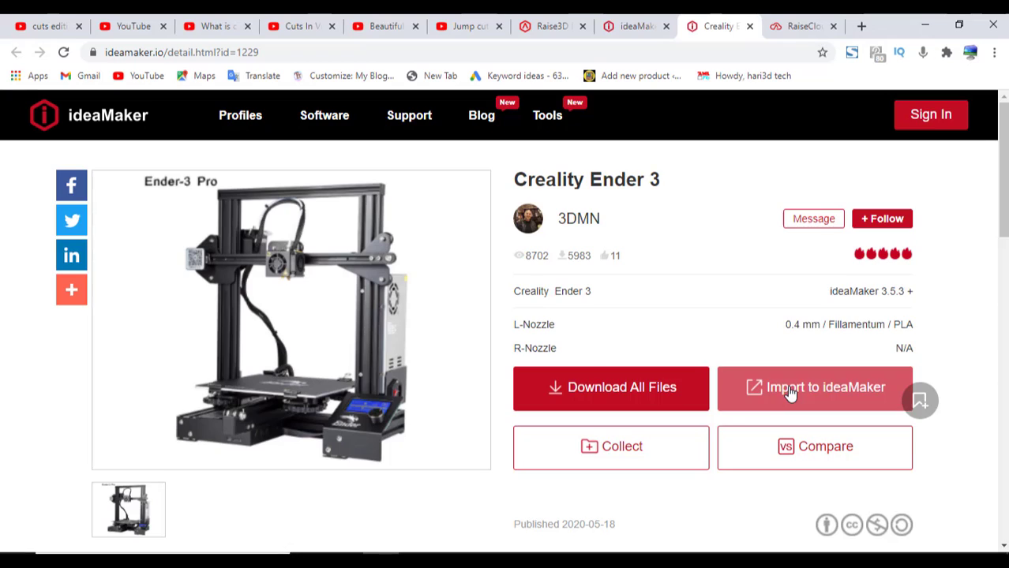
Step: Copy the profile's import link, switch to ideaMaker and dismiss the template download prompt
{"action": "left_click", "coordinate": [790, 393]}
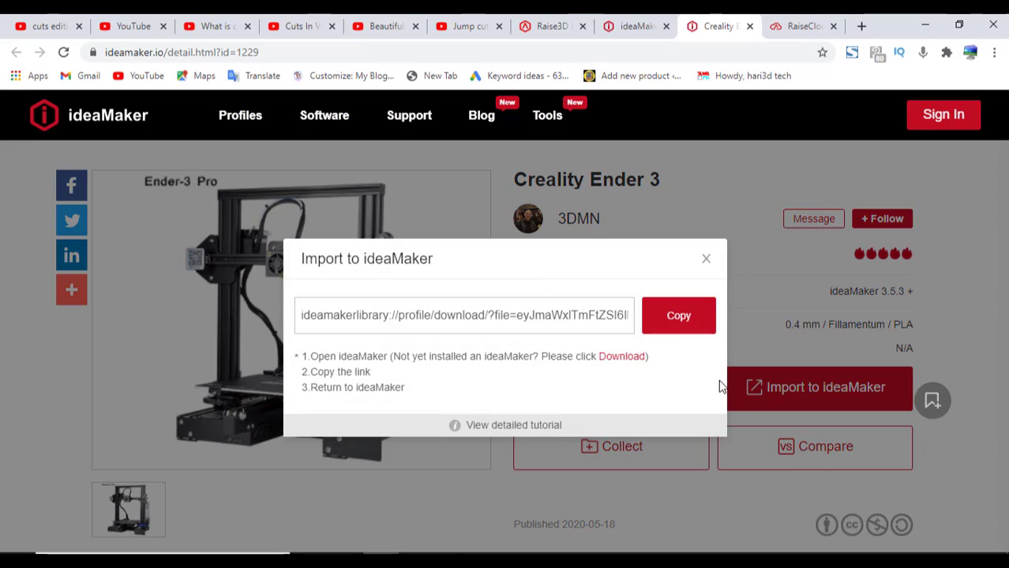
{"action": "left_click", "coordinate": [686, 332]}
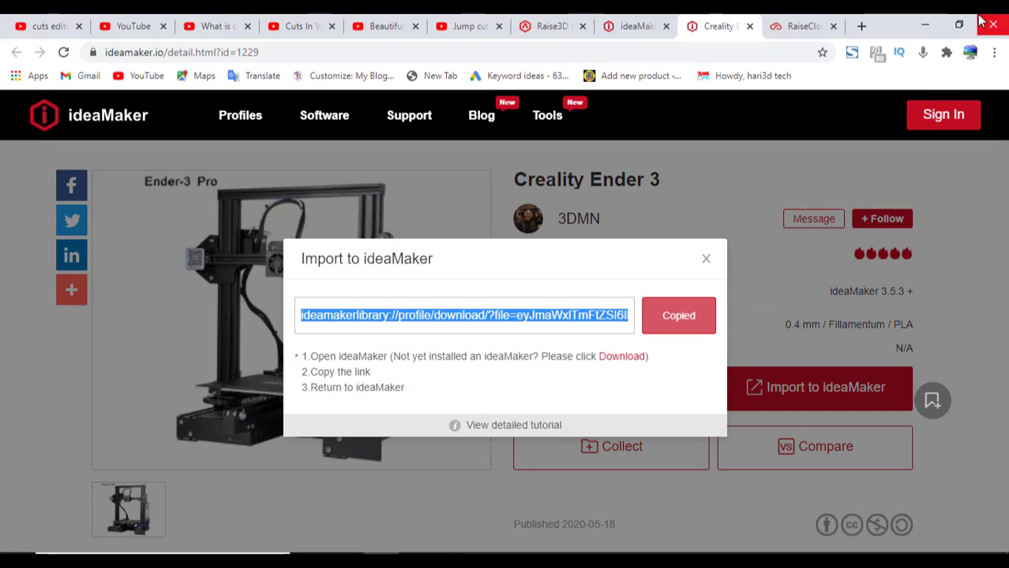
{"action": "left_click", "coordinate": [924, 26]}
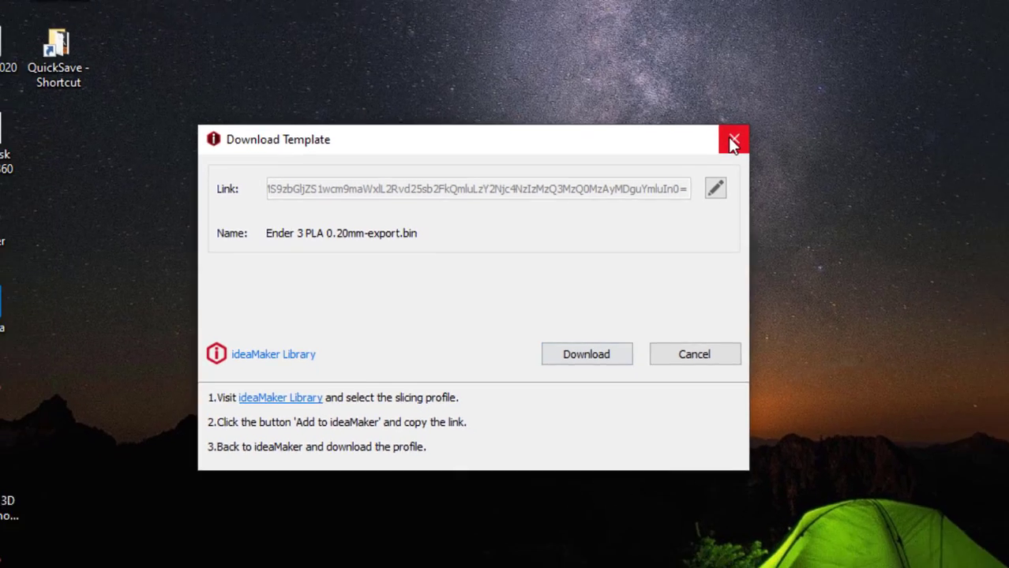
{"action": "left_click", "coordinate": [787, 121]}
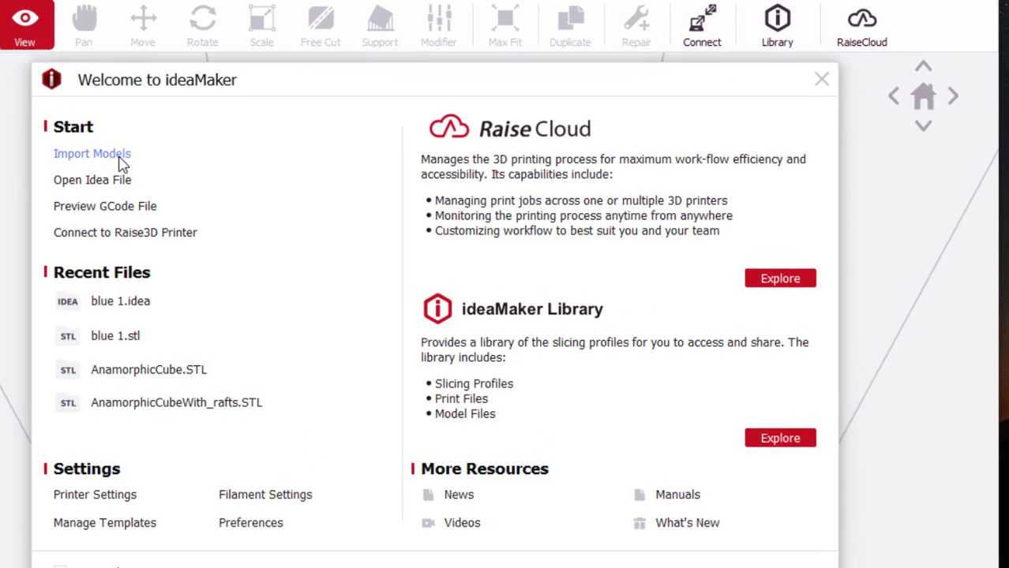
Step: Preview the G-code file "100 mm statnd" from the regular folder in Pictures
{"action": "left_click", "coordinate": [131, 216]}
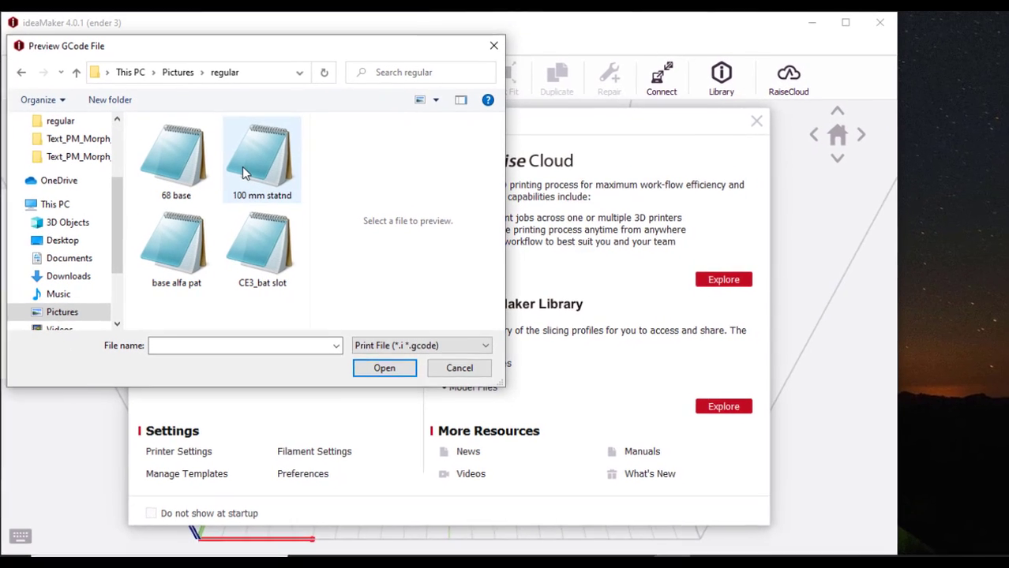
{"action": "left_click", "coordinate": [258, 167]}
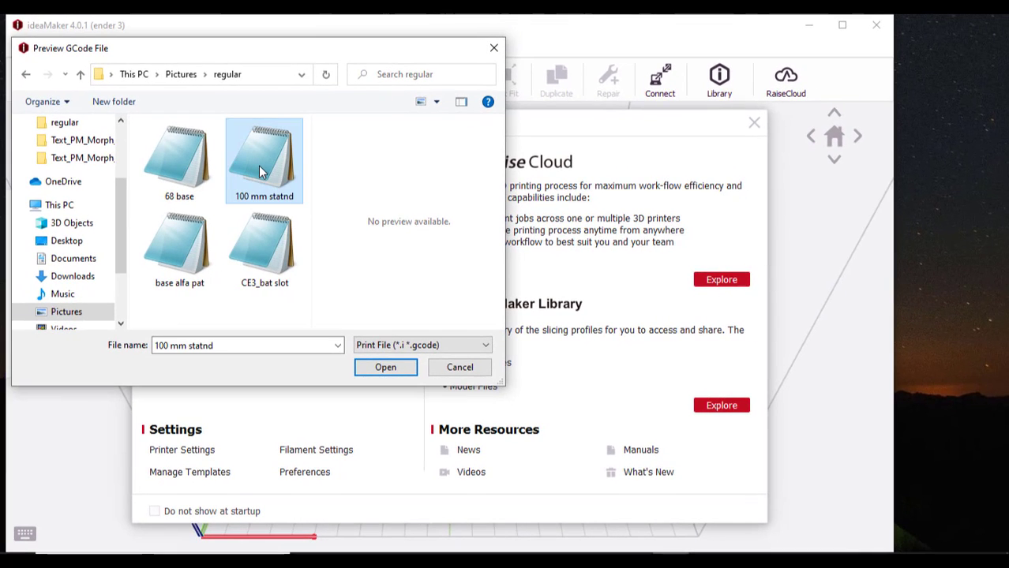
{"action": "left_click", "coordinate": [407, 371]}
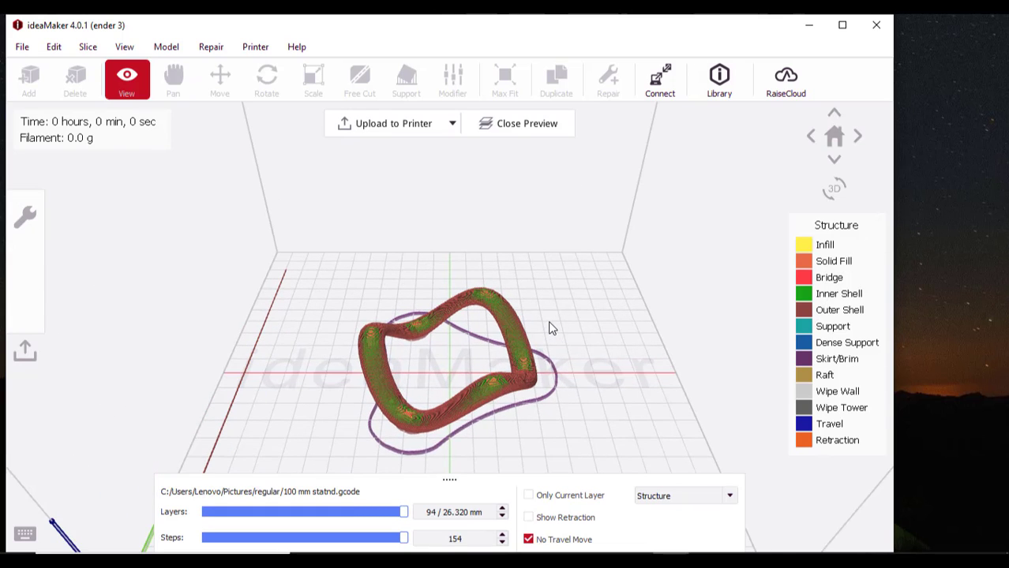
{"action": "scroll", "coordinate": [561, 324], "scroll_direction": "up", "scroll_amount": 2}
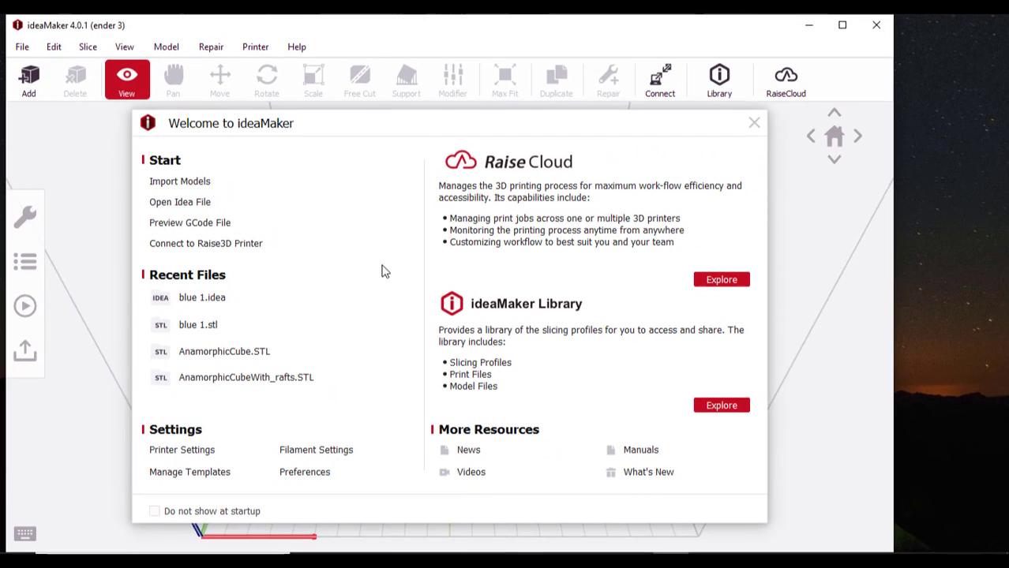
Step: Import the heart model Heart-IMG-20201221-WA0015.stl onto the build plate and maximize the window
{"action": "left_click", "coordinate": [203, 182]}
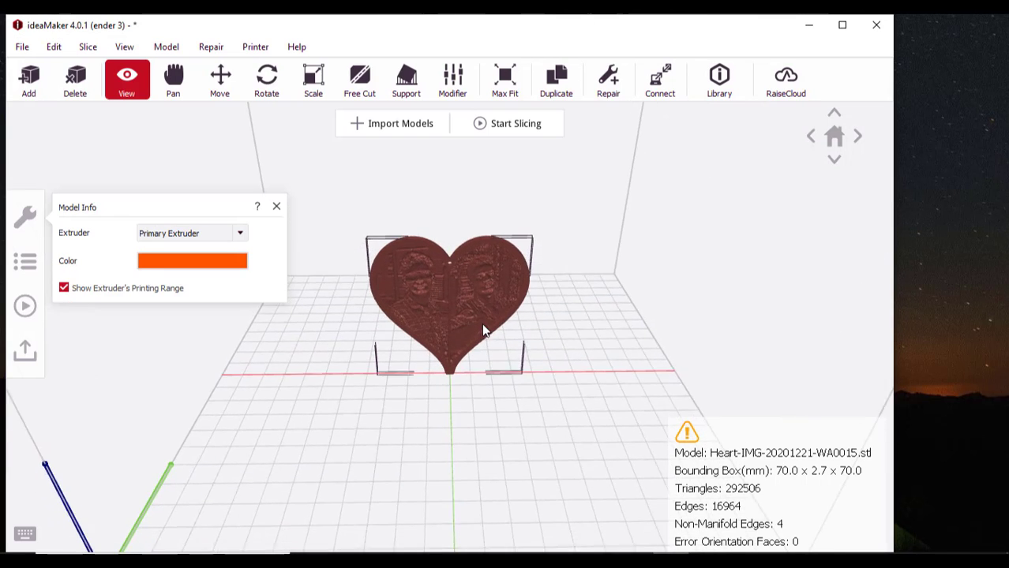
{"action": "left_click_drag", "start_coordinate": [484, 330], "coordinate": [478, 218]}
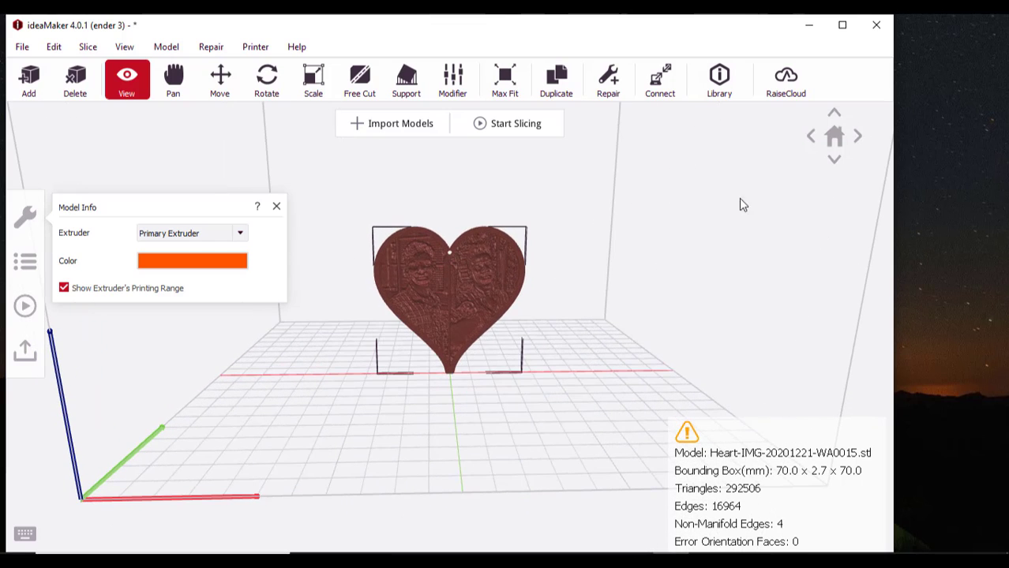
{"action": "left_click", "coordinate": [842, 24]}
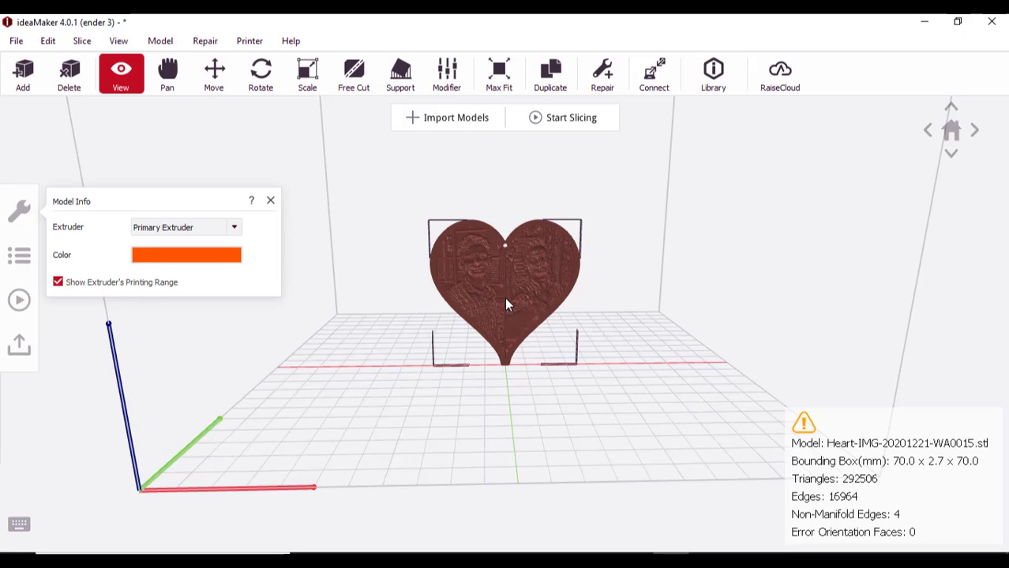
Step: Cut the heart horizontally with Free Cut using the plane at Z 45 mm
{"action": "left_click", "coordinate": [357, 83]}
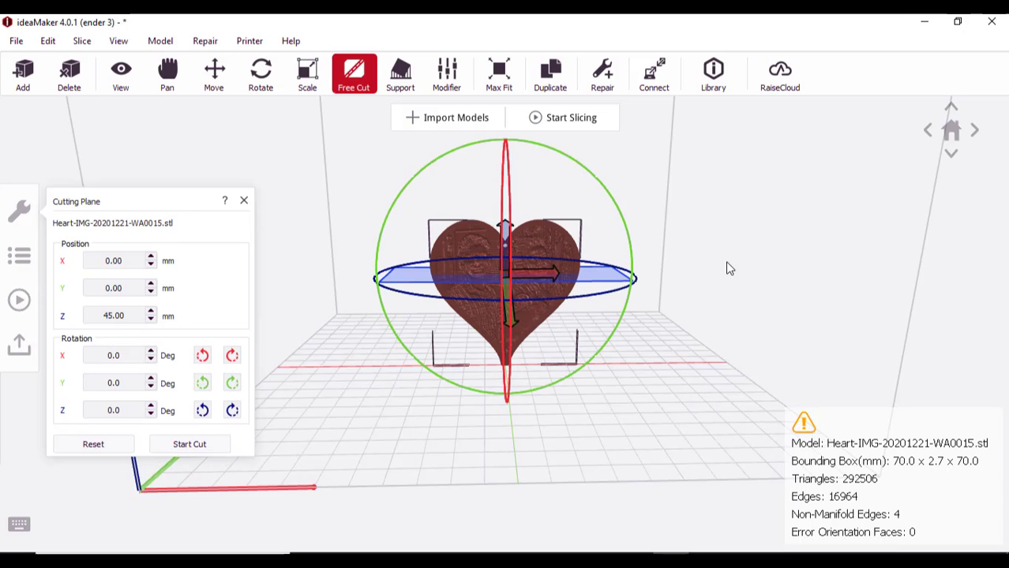
{"action": "left_click_drag", "start_coordinate": [758, 251], "coordinate": [552, 301]}
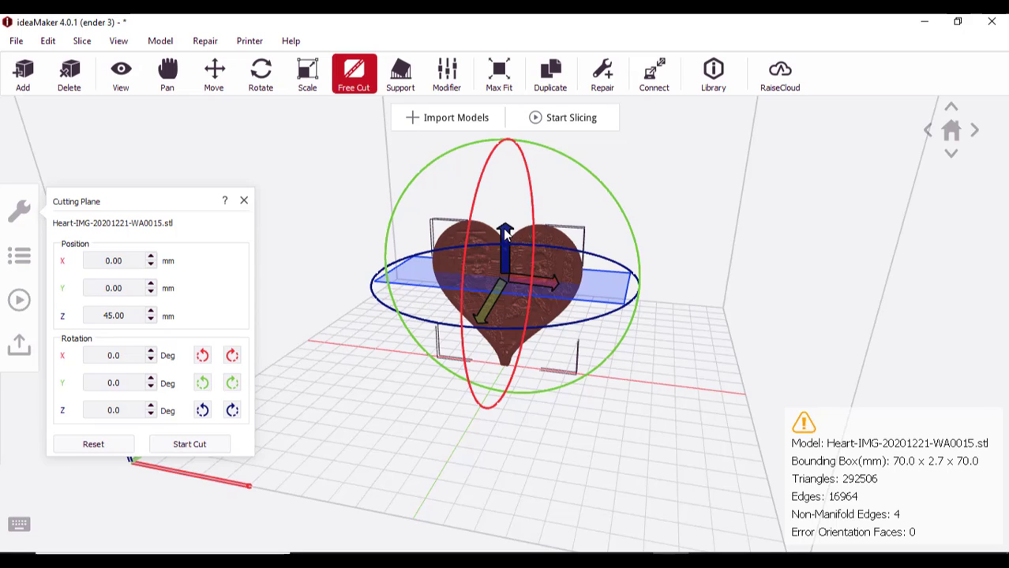
{"action": "left_click", "coordinate": [188, 444]}
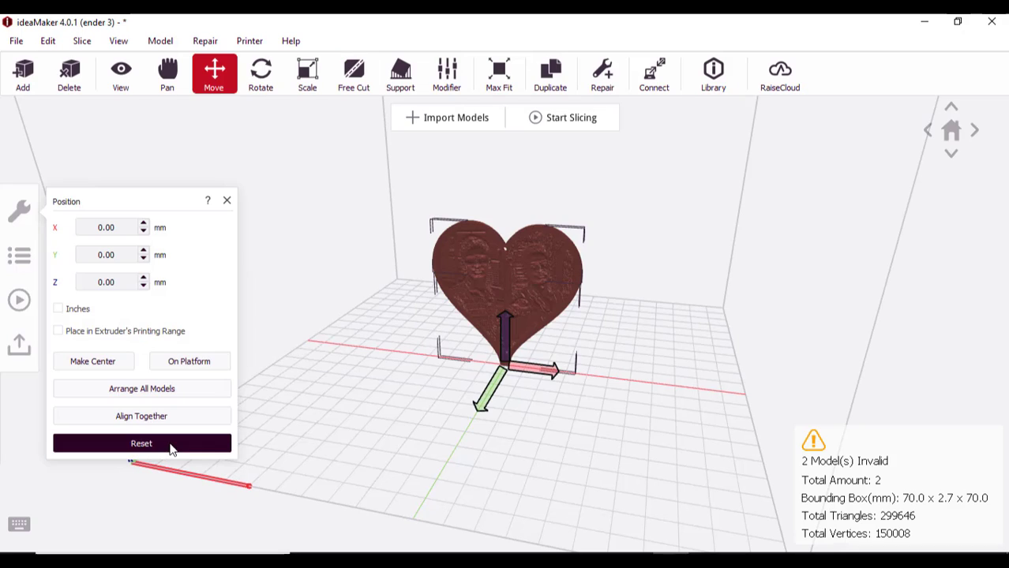
Step: Select the upper piece of the cut heart and move it about 78.5 mm along X away from the lower piece
{"action": "scroll", "coordinate": [566, 314], "scroll_direction": "up", "scroll_amount": 3}
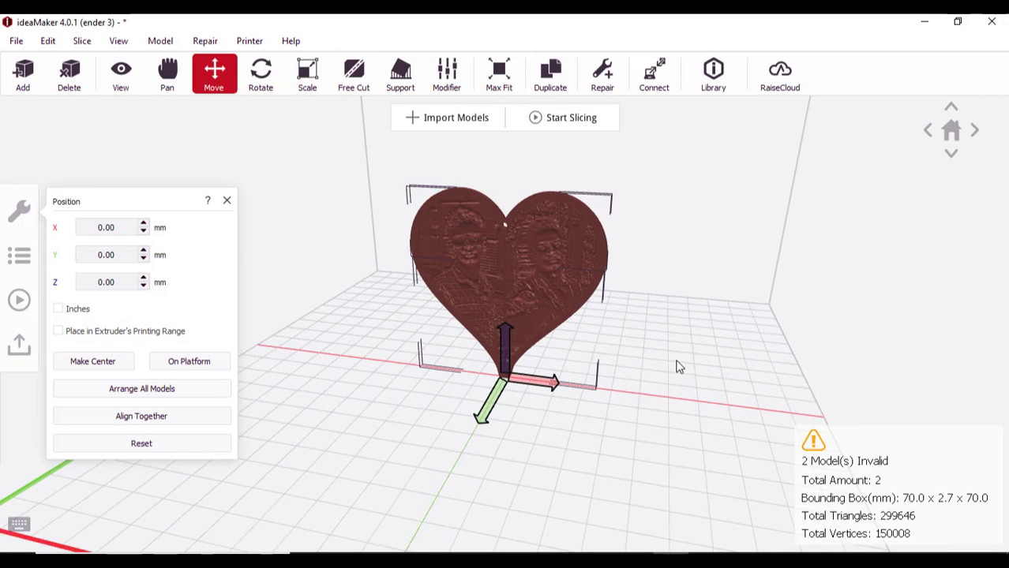
{"action": "right_click_drag", "start_coordinate": [676, 362], "coordinate": [745, 300]}
{"action": "left_click", "coordinate": [557, 257]}
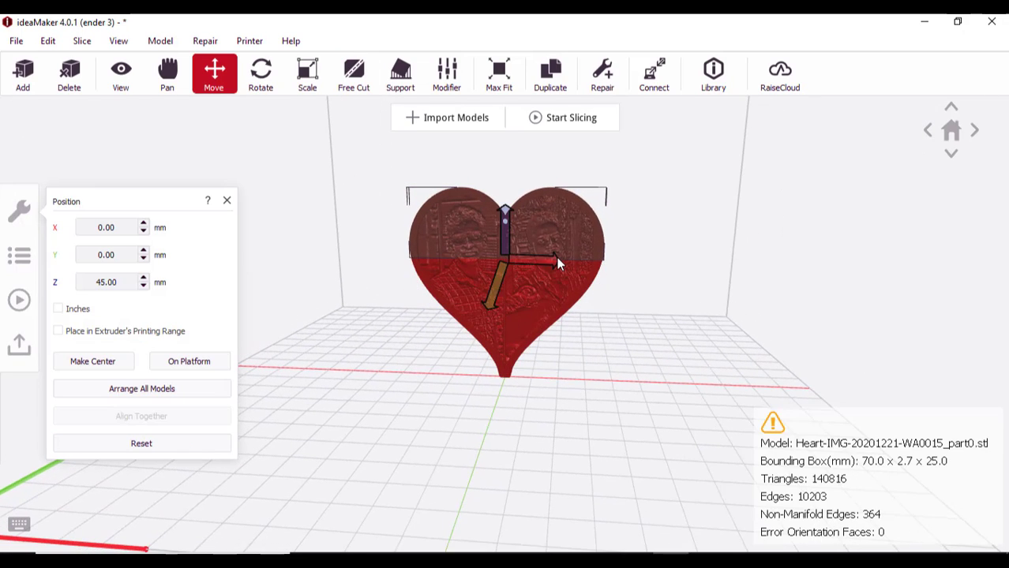
{"action": "left_click_drag", "start_coordinate": [569, 304], "coordinate": [567, 304]}
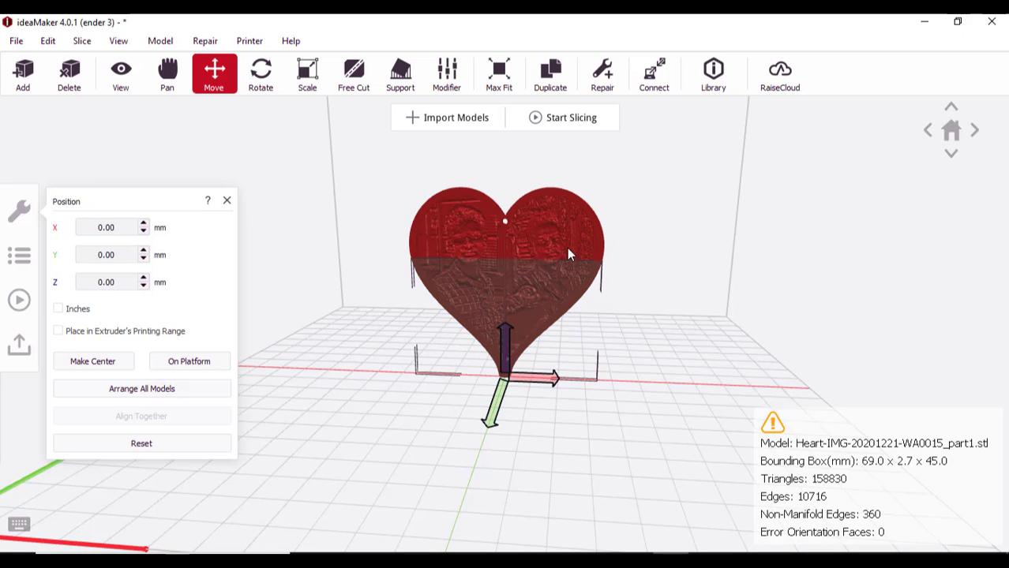
{"action": "left_click_drag", "start_coordinate": [547, 261], "coordinate": [734, 326]}
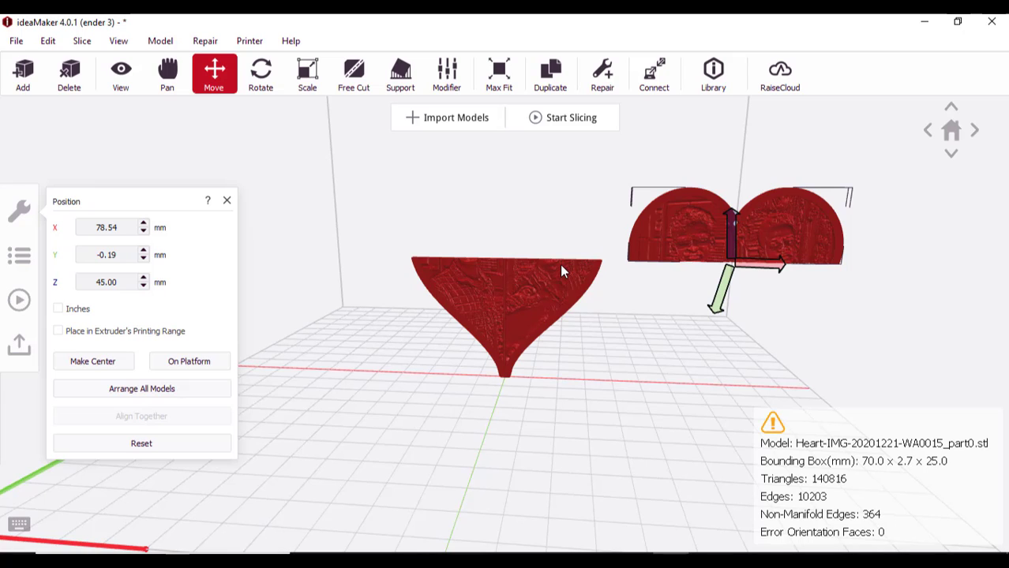
Step: Move the upper heart piece back above the lower one, then undo the cut and close the position settings
{"action": "scroll", "coordinate": [560, 264], "scroll_direction": "down", "scroll_amount": 1}
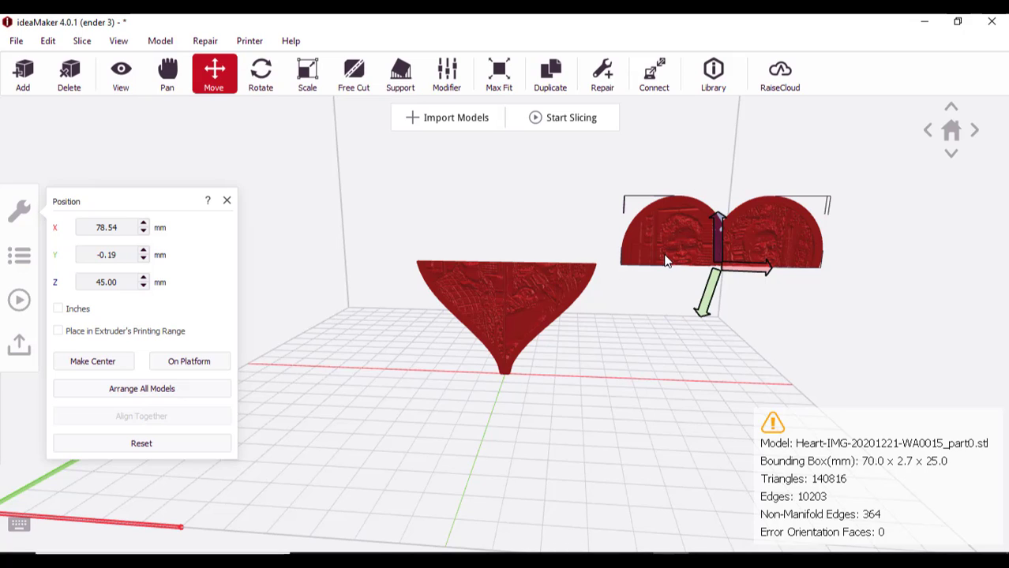
{"action": "left_click_drag", "start_coordinate": [666, 260], "coordinate": [417, 315]}
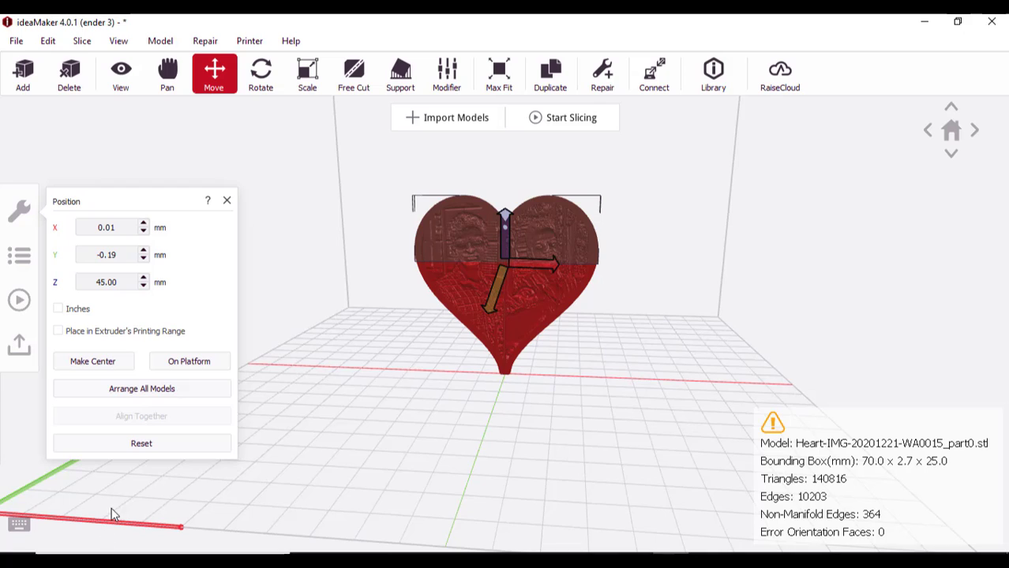
{"action": "left_click", "coordinate": [142, 444]}
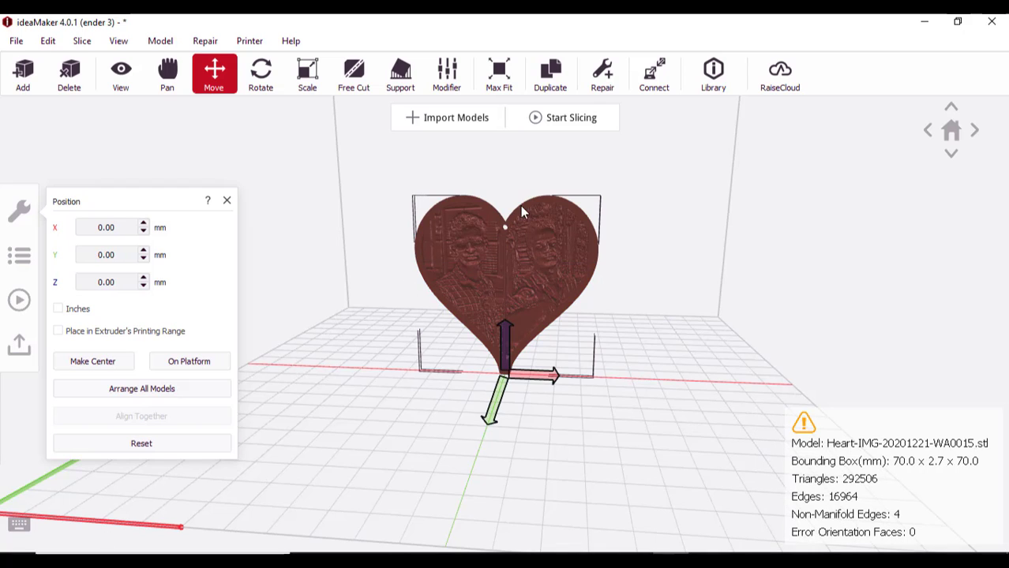
{"action": "left_click", "coordinate": [227, 200]}
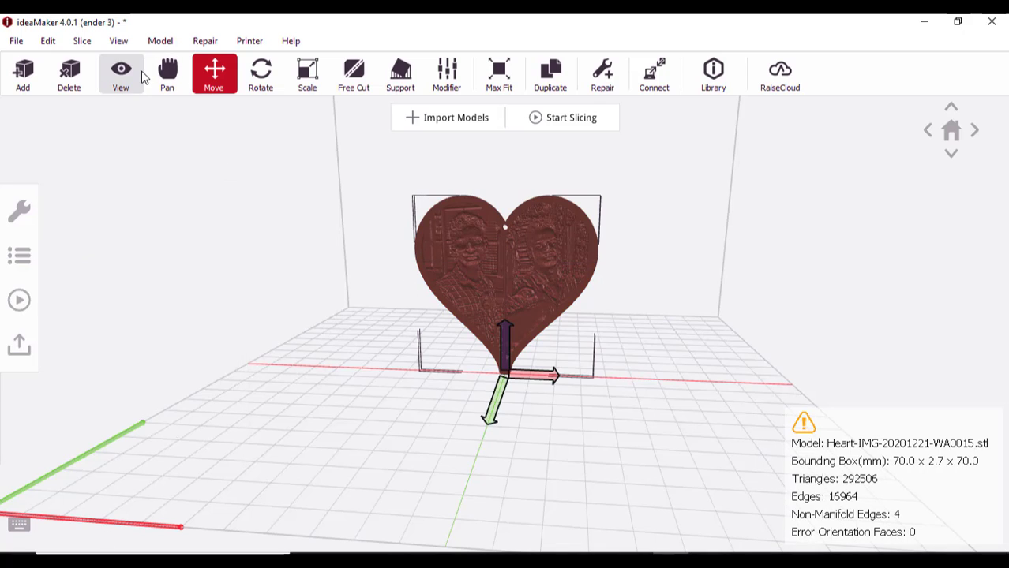
Step: Add a manual support pillar from the build plate to the heart's lower sloping edge
{"action": "left_click", "coordinate": [266, 77]}
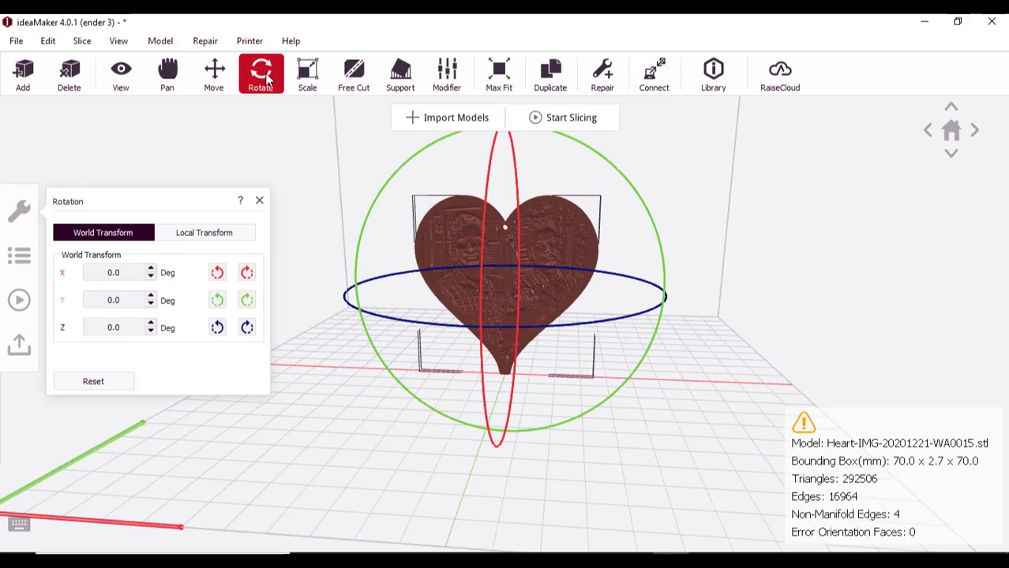
{"action": "left_click", "coordinate": [402, 75]}
{"action": "left_click_drag", "start_coordinate": [375, 297], "coordinate": [474, 268]}
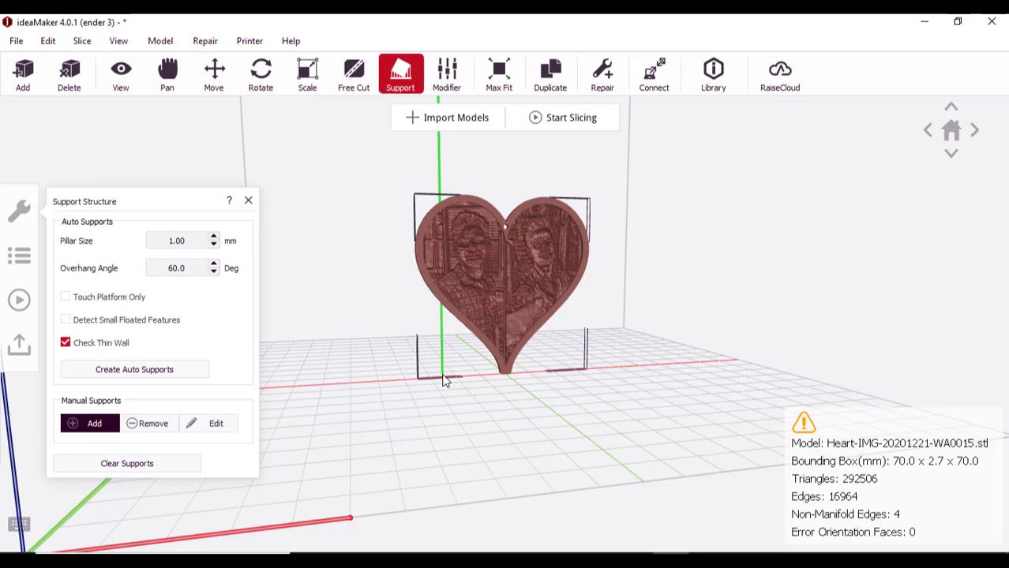
{"action": "right_click_drag", "start_coordinate": [445, 381], "coordinate": [453, 401]}
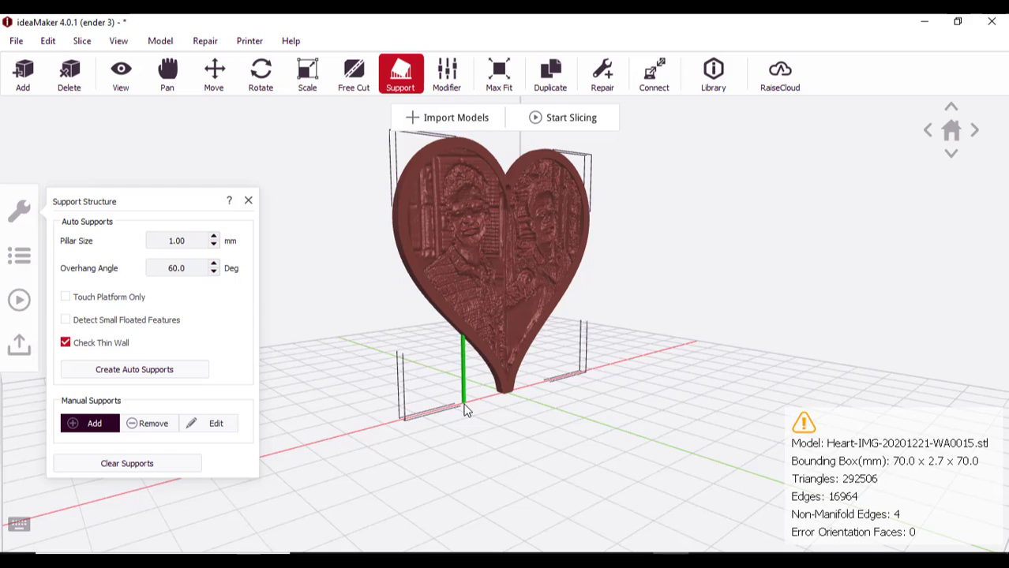
{"action": "left_click", "coordinate": [465, 407]}
Step: Create automatic supports on the heart in place of the manual pillar, then clear all supports
{"action": "left_click", "coordinate": [93, 371]}
{"action": "left_click", "coordinate": [558, 309]}
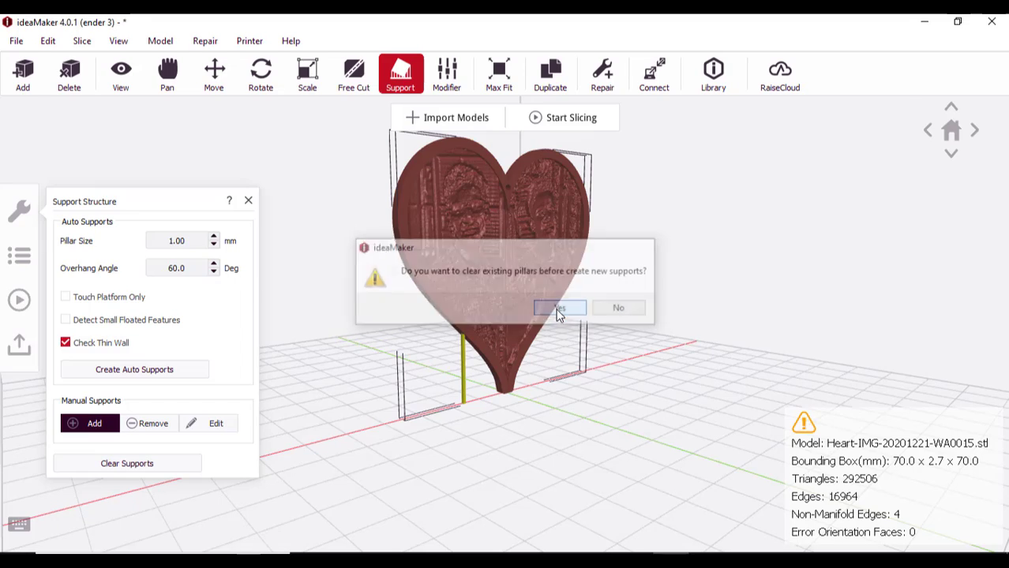
{"action": "left_click_drag", "start_coordinate": [598, 304], "coordinate": [441, 294]}
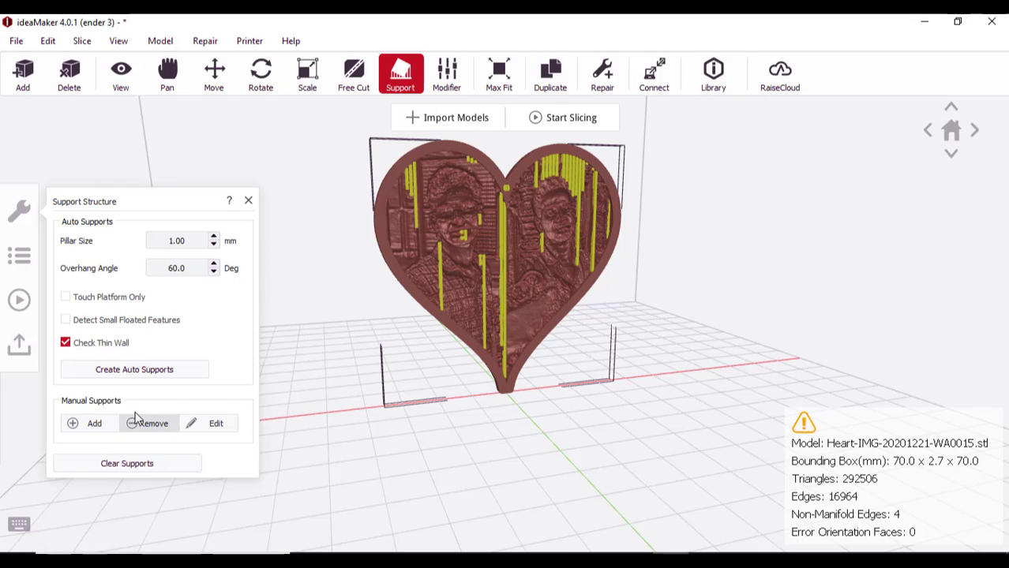
{"action": "left_click", "coordinate": [138, 472]}
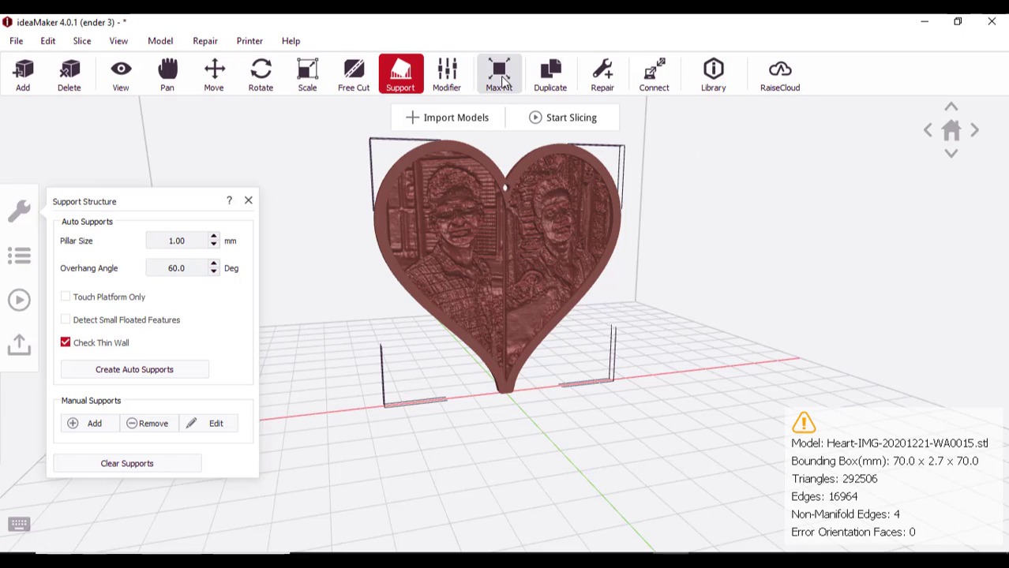
Step: Set up slicing of the heart for the ender 3 printer with the Ender 3 PLA 0.20mm-export template
{"action": "left_click", "coordinate": [399, 317]}
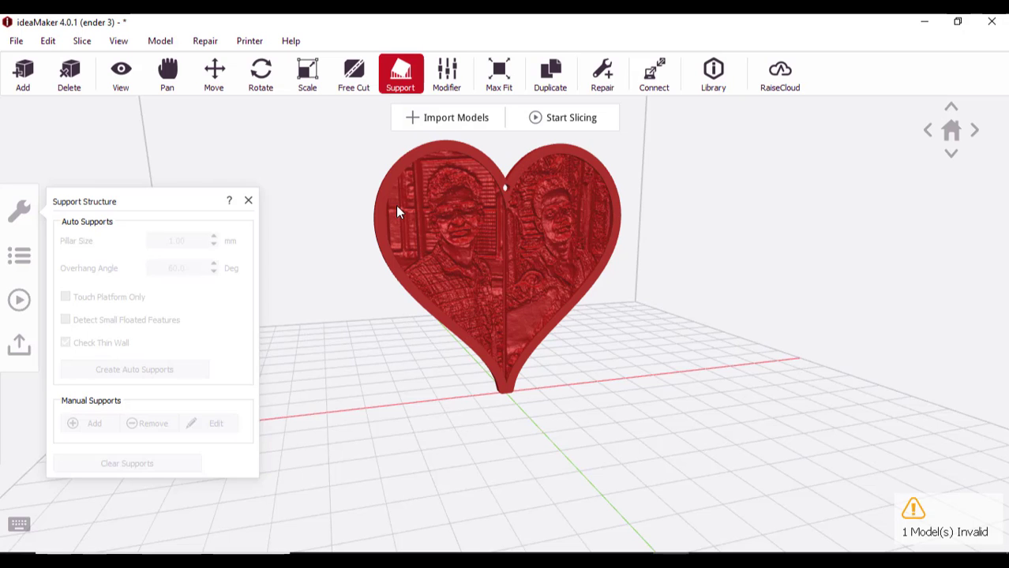
{"action": "left_click", "coordinate": [428, 210]}
{"action": "left_click", "coordinate": [19, 301]}
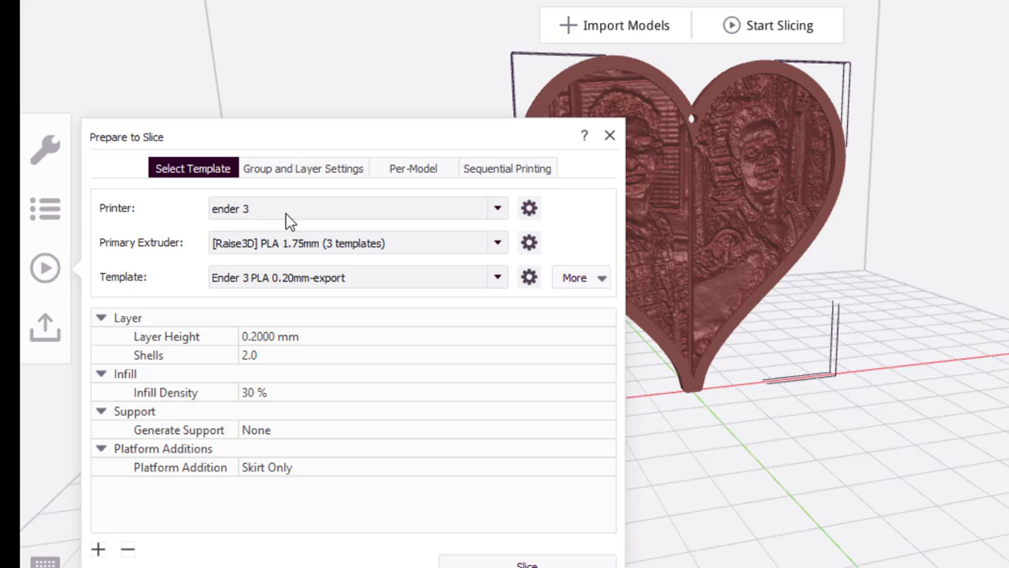
{"action": "left_click", "coordinate": [286, 219]}
{"action": "left_click", "coordinate": [290, 223]}
{"action": "left_click", "coordinate": [308, 282]}
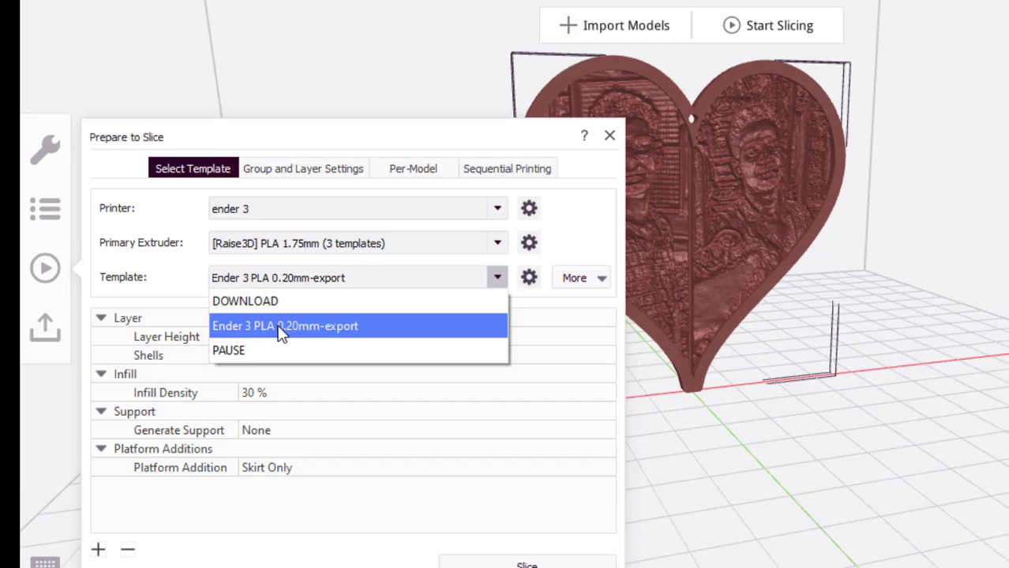
{"action": "left_click", "coordinate": [281, 334]}
{"action": "left_click", "coordinate": [293, 283]}
{"action": "left_click", "coordinate": [289, 327]}
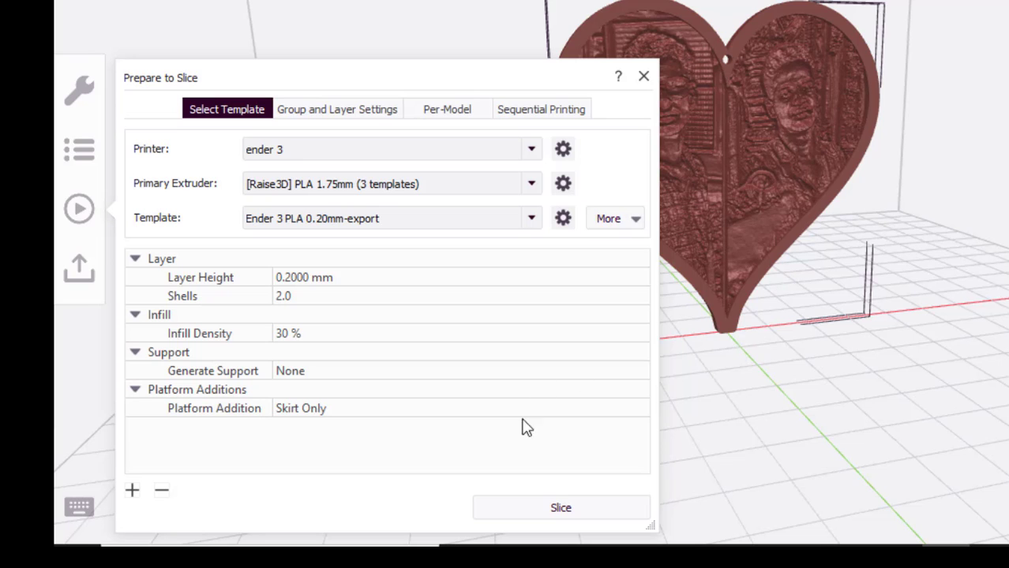
Step: Slice the heart and preview its toolpaths with travel moves included
{"action": "left_click", "coordinate": [556, 508]}
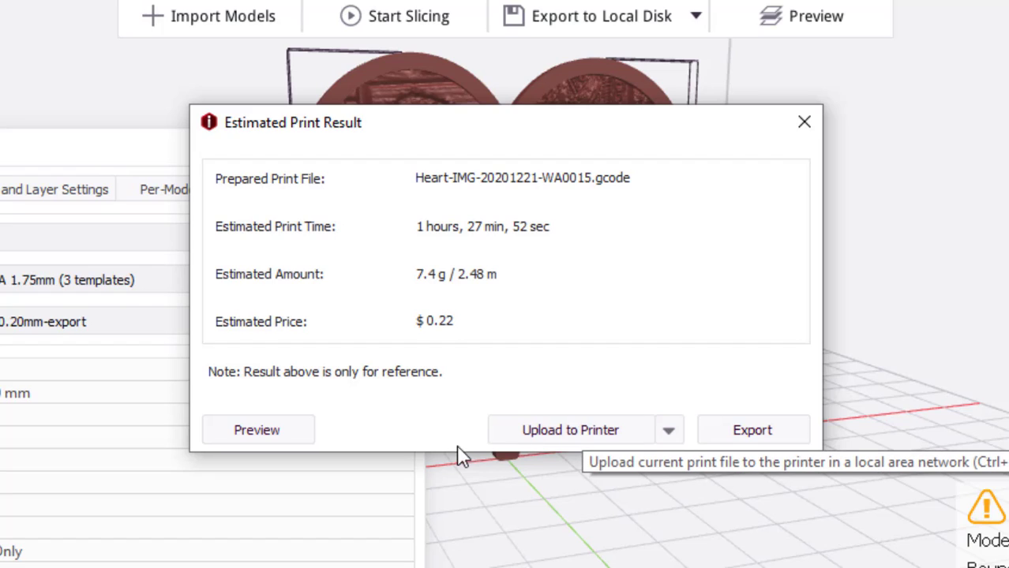
{"action": "left_click", "coordinate": [290, 439]}
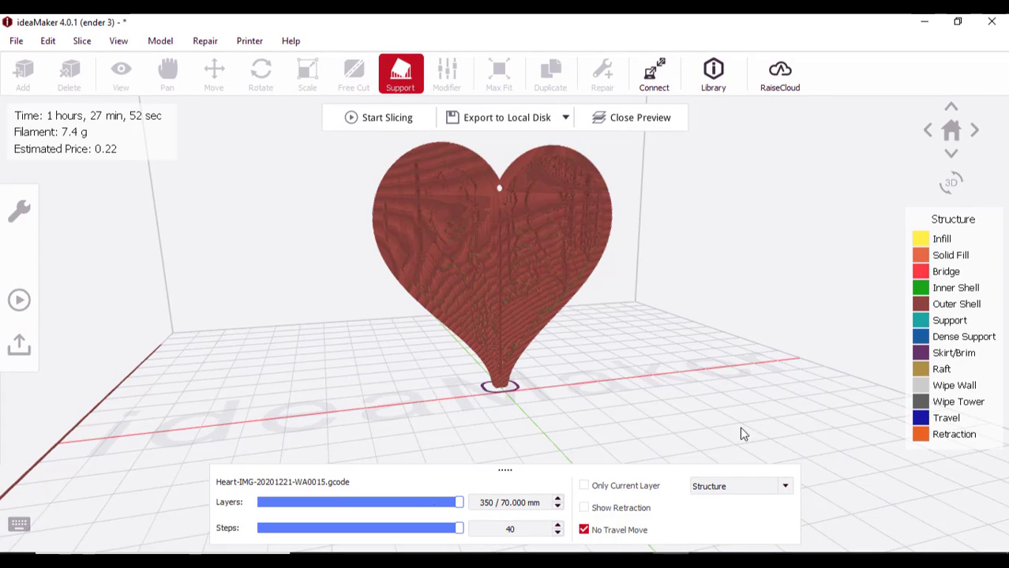
{"action": "left_click", "coordinate": [584, 530]}
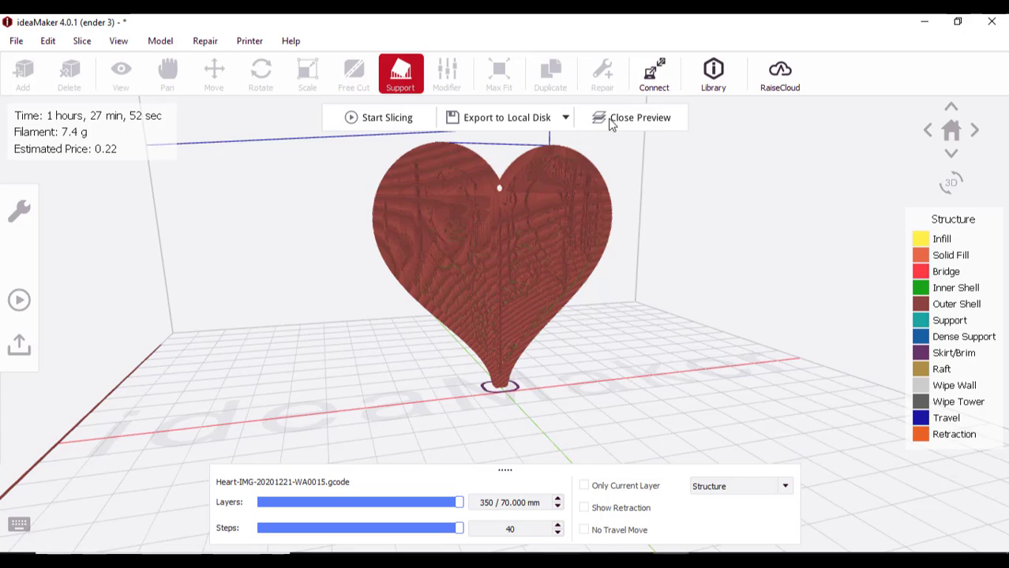
{"action": "left_click_drag", "start_coordinate": [553, 325], "coordinate": [558, 319]}
{"action": "scroll", "coordinate": [558, 317], "scroll_direction": "down", "scroll_amount": 2}
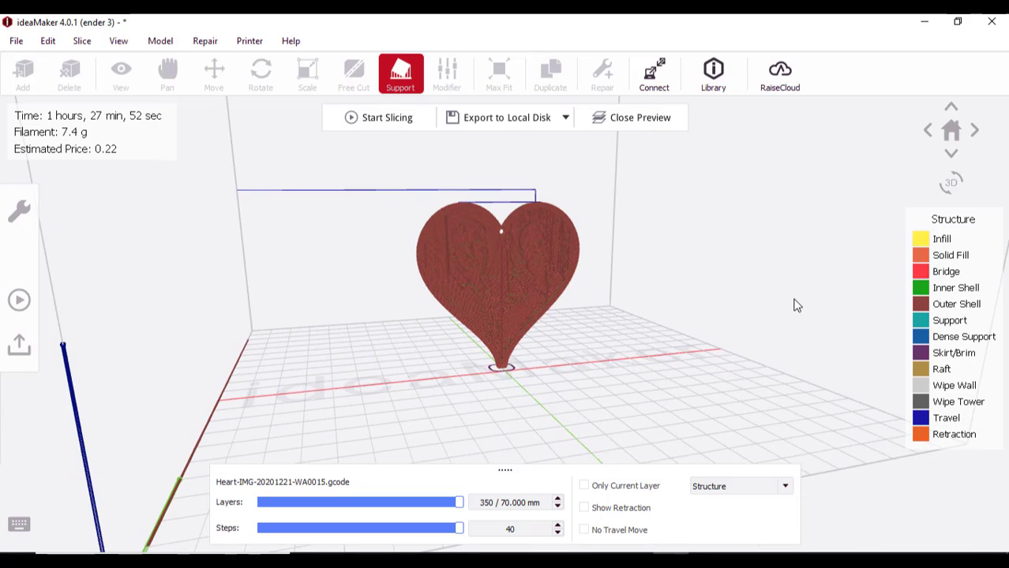
Step: Scrub the sliced preview down to layer 0, then up to layer 119 at step 187
{"action": "mouse_move", "coordinate": [460, 505]}
{"action": "left_mouse_down"}
{"action": "mouse_move", "coordinate": [233, 509]}
{"action": "mouse_move", "coordinate": [448, 514]}
{"action": "left_mouse_up"}
{"action": "left_click_drag", "start_coordinate": [254, 502], "coordinate": [248, 499]}
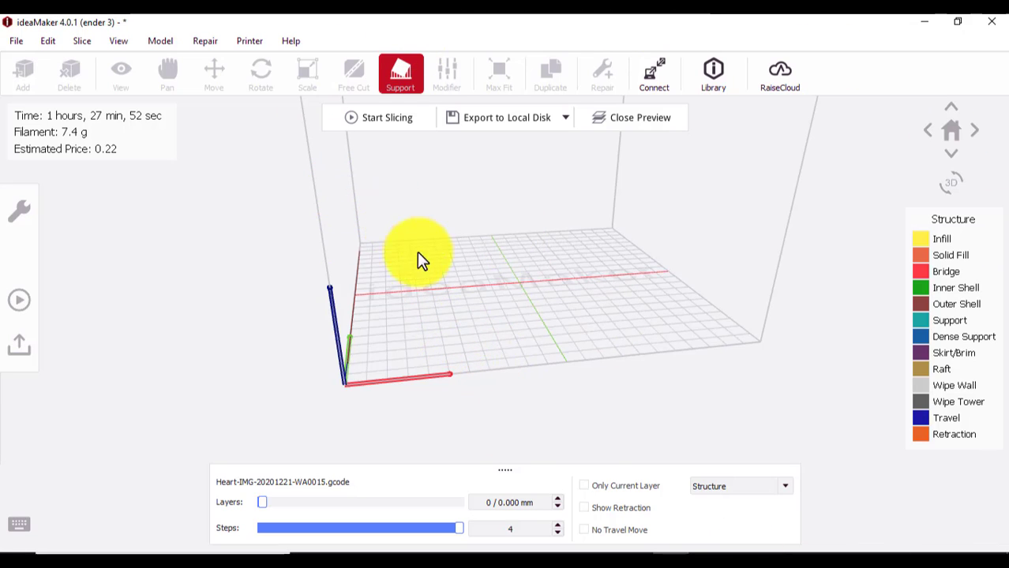
{"action": "scroll", "coordinate": [484, 345], "scroll_direction": "up", "scroll_amount": 2}
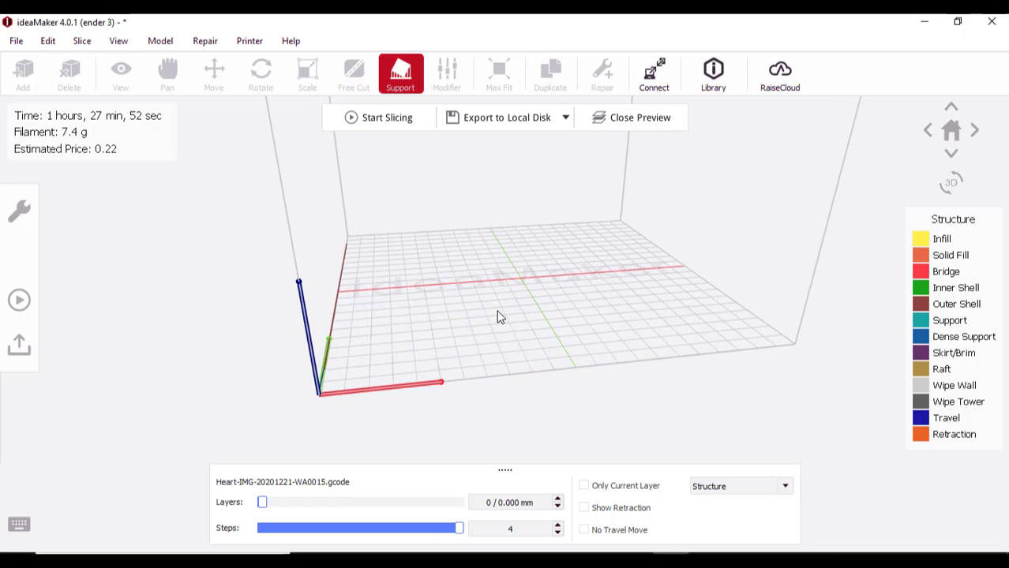
{"action": "left_click_drag", "start_coordinate": [263, 504], "coordinate": [332, 517]}
{"action": "left_click_drag", "start_coordinate": [455, 528], "coordinate": [408, 528]}
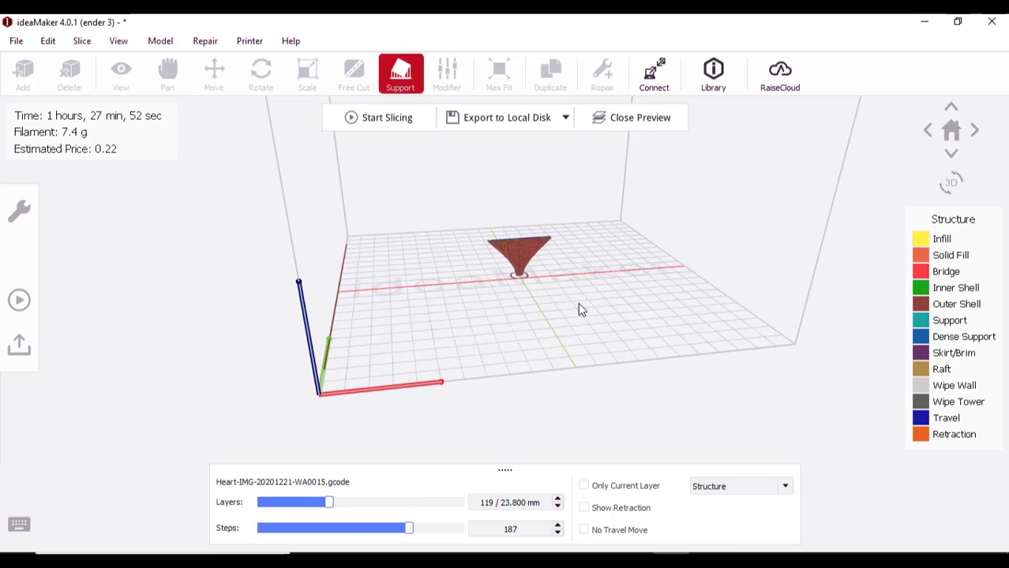
Step: Advance layer 119 to step 251, then return the preview to layer 350 with retractions shown
{"action": "left_click_drag", "start_coordinate": [577, 303], "coordinate": [456, 533]}
{"action": "scroll", "coordinate": [561, 266], "scroll_direction": "up", "scroll_amount": 6}
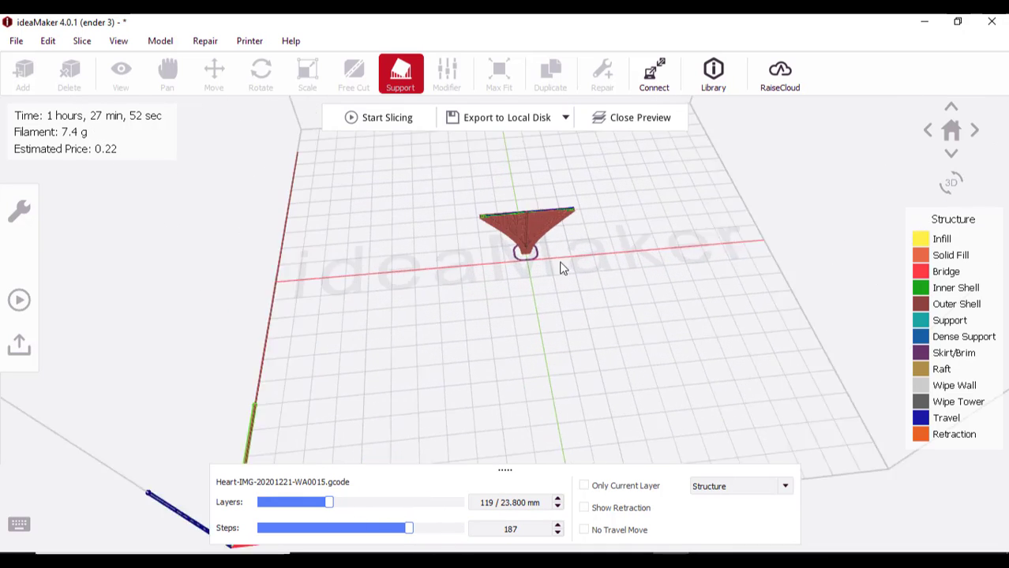
{"action": "middle_click_drag", "start_coordinate": [560, 266], "coordinate": [501, 444]}
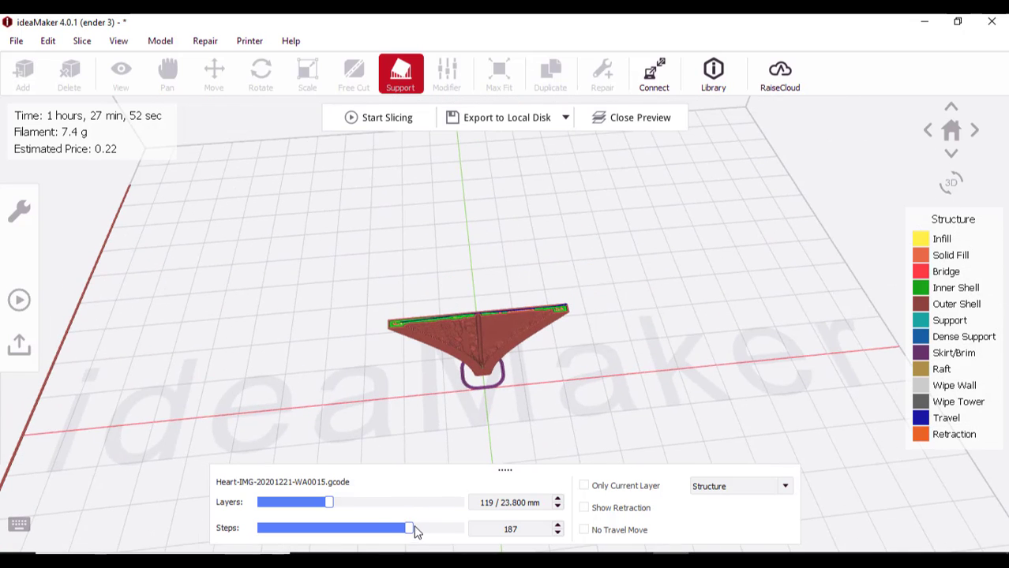
{"action": "left_click_drag", "start_coordinate": [415, 526], "coordinate": [494, 502]}
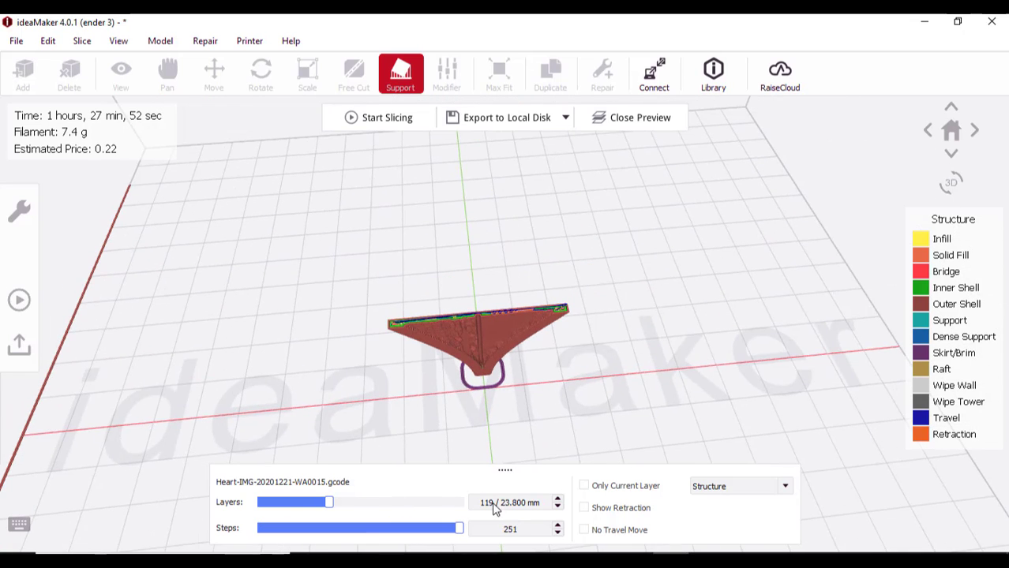
{"action": "left_click_drag", "start_coordinate": [327, 506], "coordinate": [473, 503]}
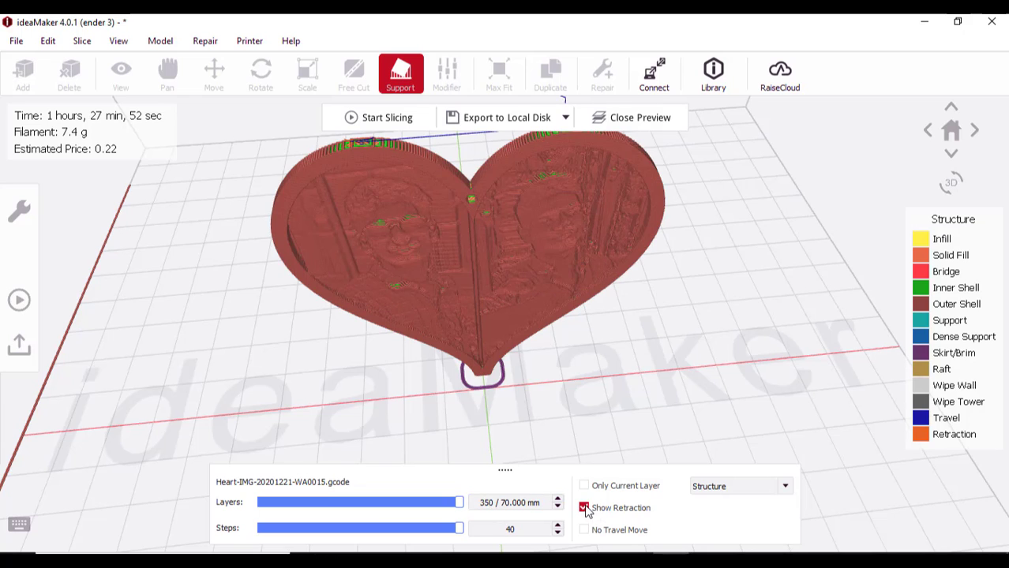
Step: Switch the preview to 2D and scrub the layers back to 244, then up to 350 again
{"action": "scroll", "coordinate": [564, 402], "scroll_direction": "down", "scroll_amount": 5}
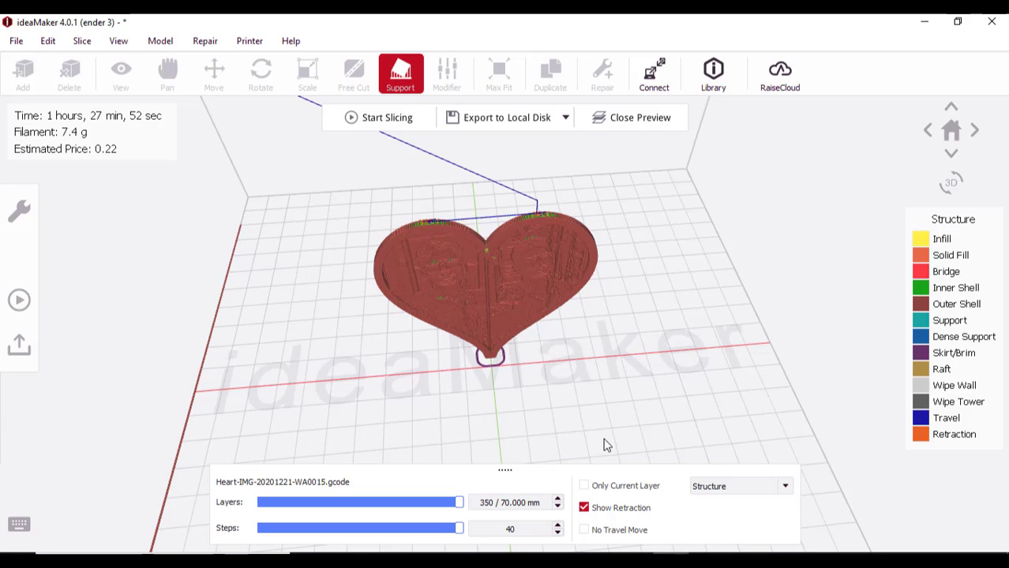
{"action": "scroll", "coordinate": [567, 258], "scroll_direction": "up", "scroll_amount": 3}
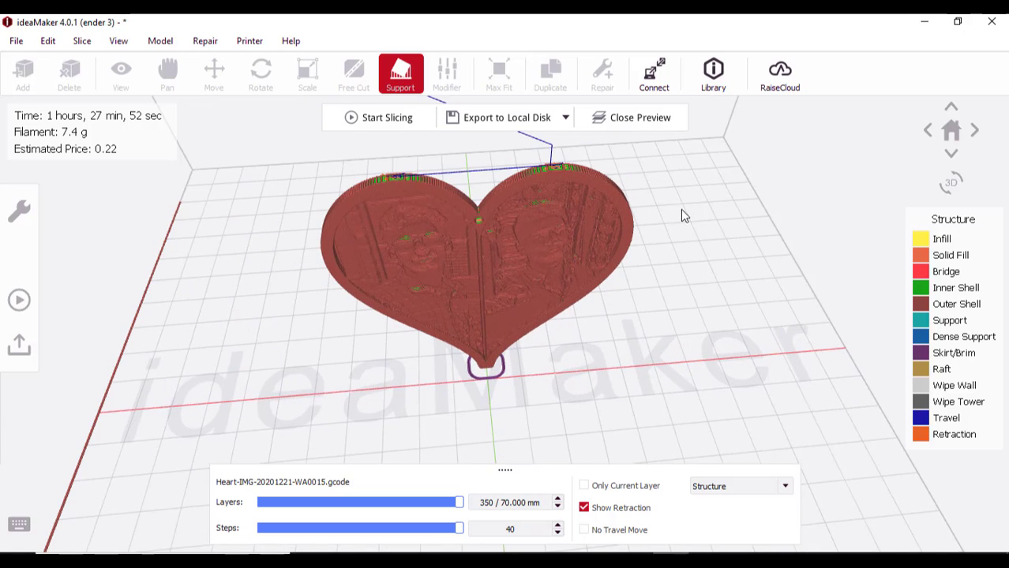
{"action": "left_click", "coordinate": [950, 183]}
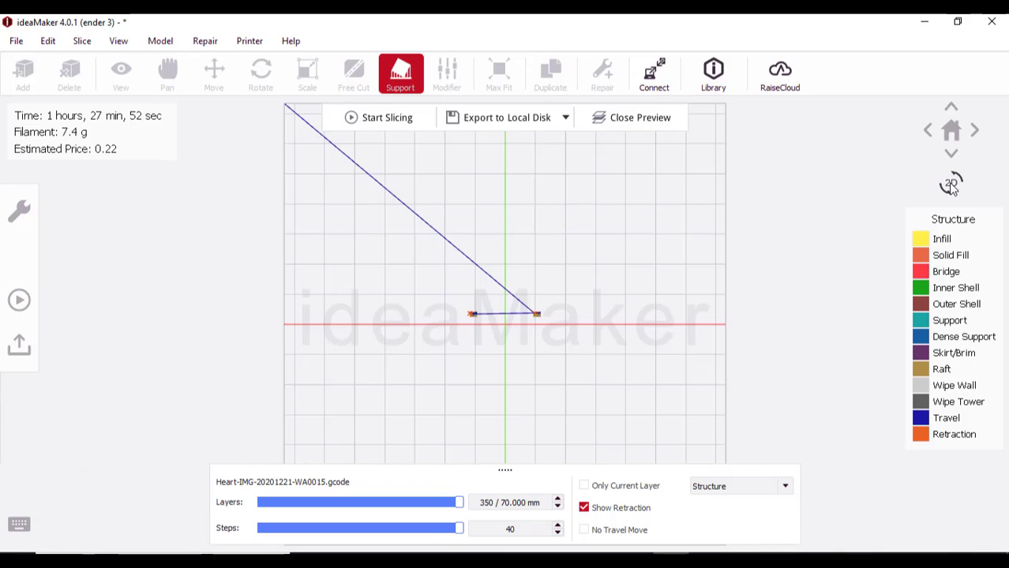
{"action": "scroll", "coordinate": [536, 308], "scroll_direction": "up", "scroll_amount": 5}
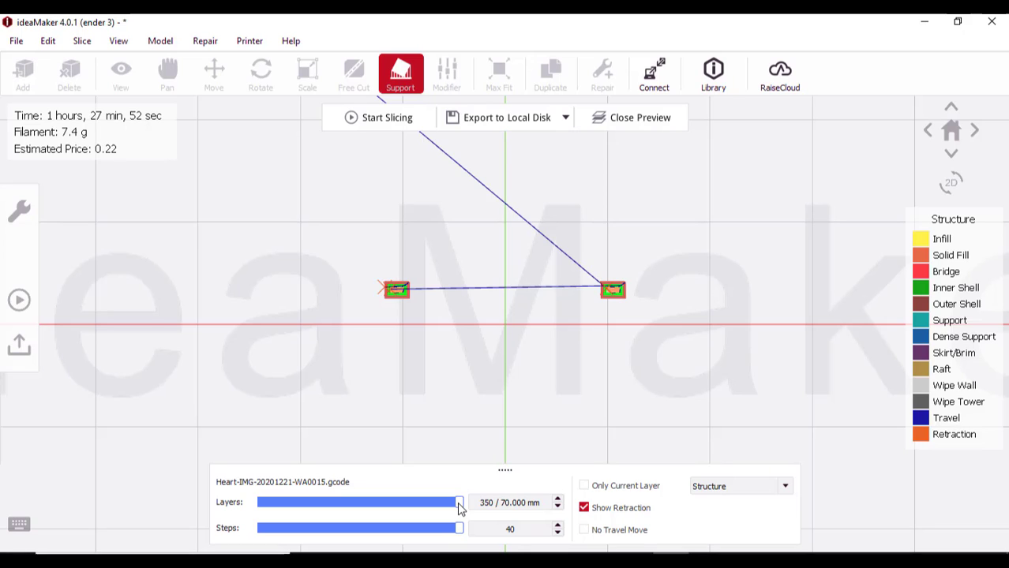
{"action": "left_click_drag", "start_coordinate": [460, 509], "coordinate": [401, 512]}
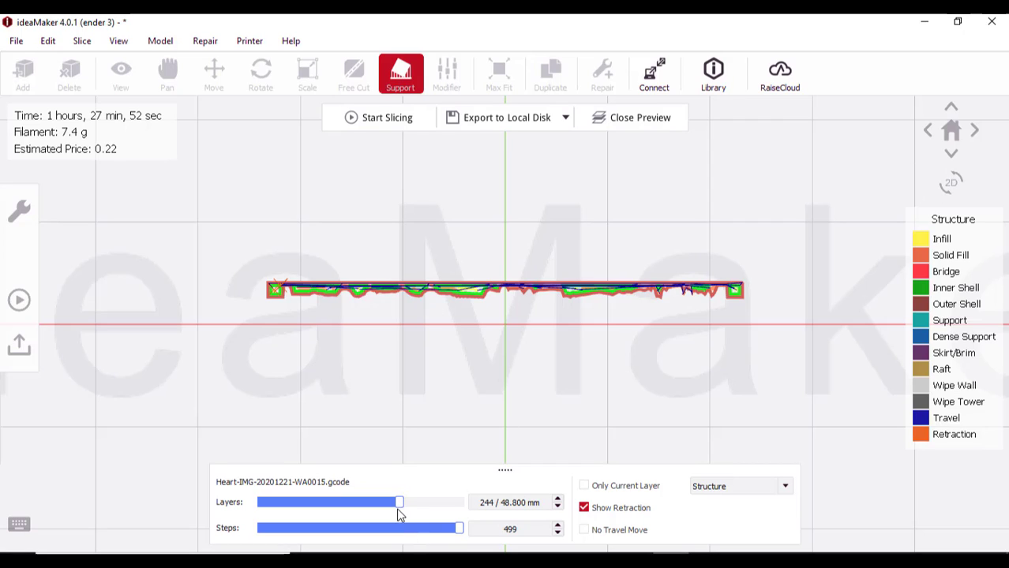
{"action": "left_click_drag", "start_coordinate": [401, 505], "coordinate": [487, 523]}
{"action": "scroll", "coordinate": [512, 313], "scroll_direction": "down", "scroll_amount": 4}
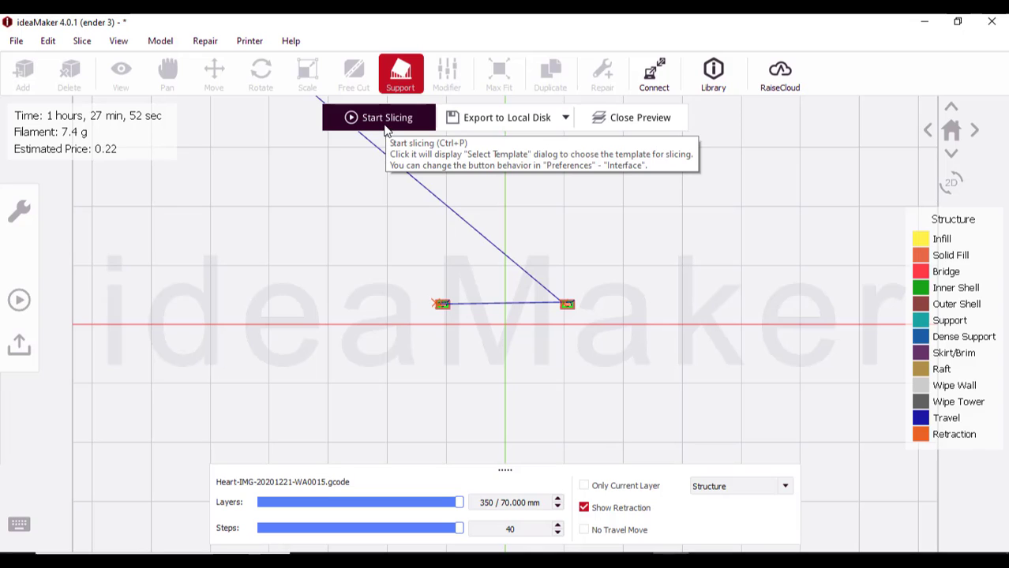
Step: Close the slice preview and look over the context commands available for the heart
{"action": "left_click", "coordinate": [630, 120]}
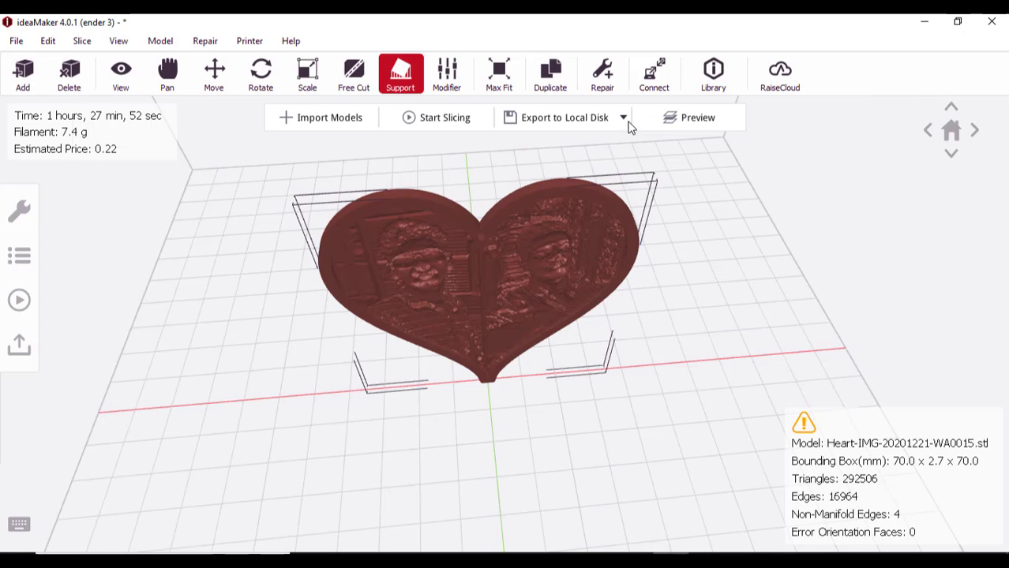
{"action": "right_click", "coordinate": [460, 284]}
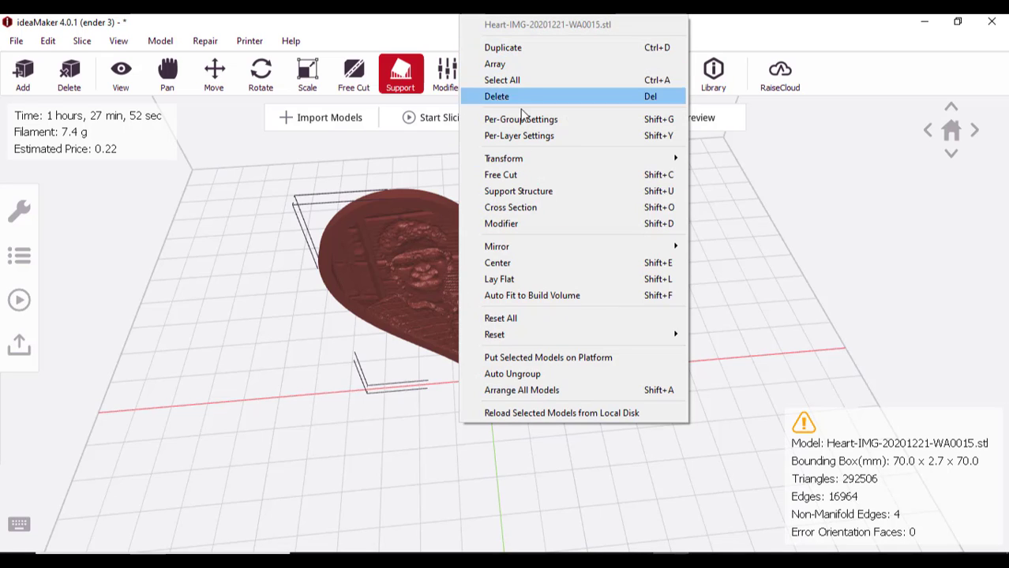
{"action": "left_click", "coordinate": [545, 136]}
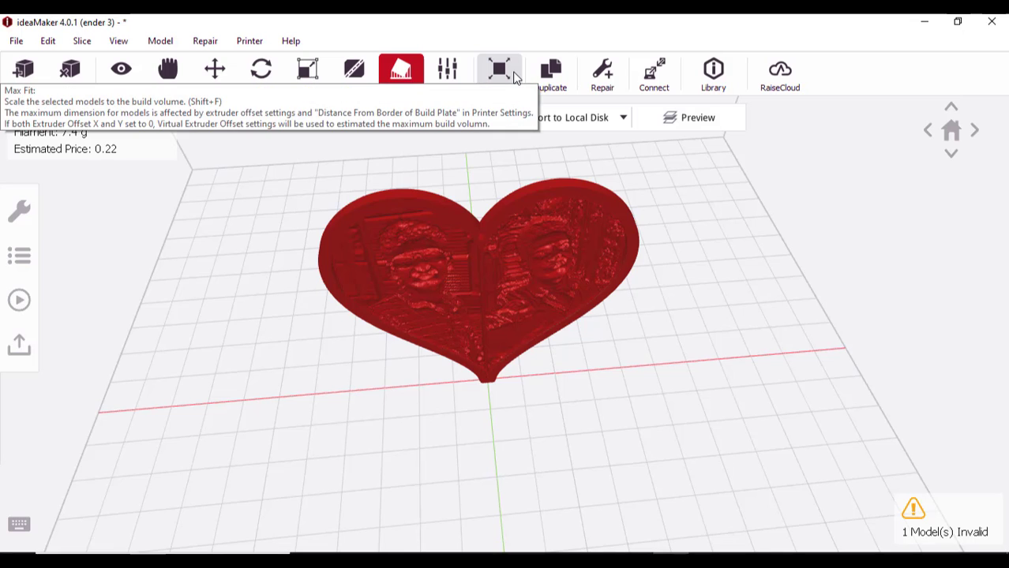
Step: Select the heart and scale it up to the build volume with Max Fit
{"action": "scroll", "coordinate": [558, 235], "scroll_direction": "down", "scroll_amount": 5}
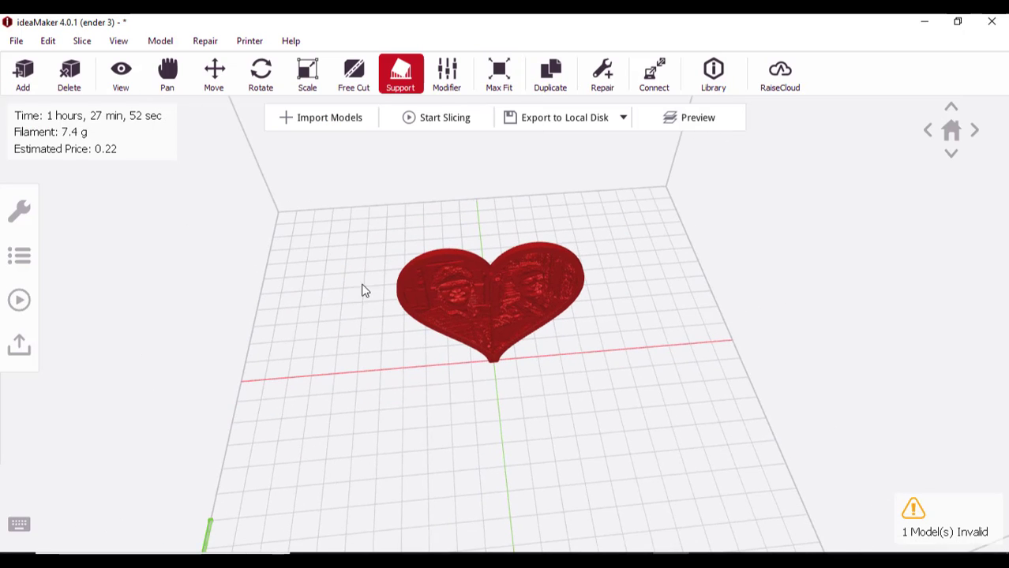
{"action": "scroll", "coordinate": [547, 329], "scroll_direction": "down", "scroll_amount": 3}
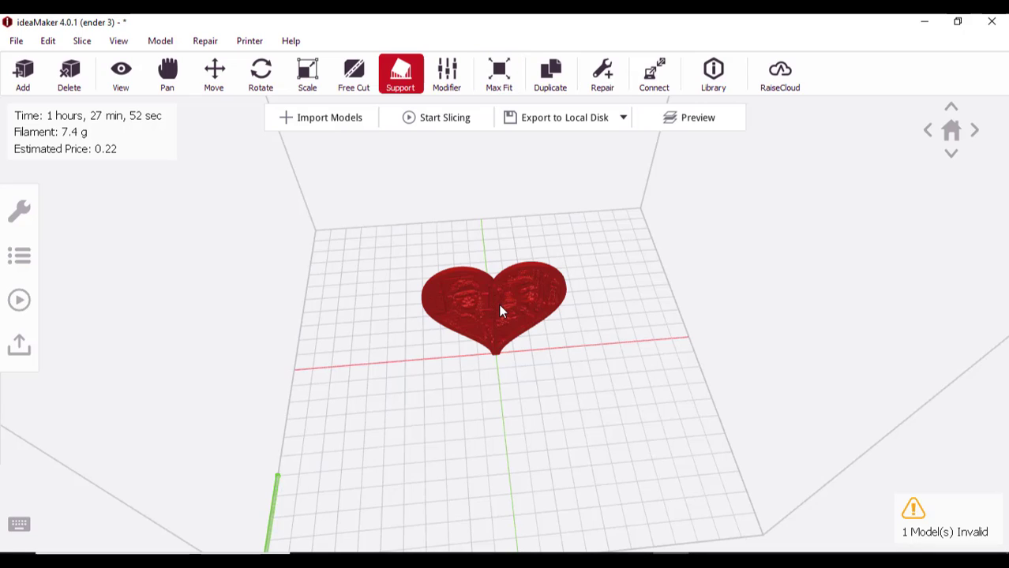
{"action": "left_click", "coordinate": [507, 76]}
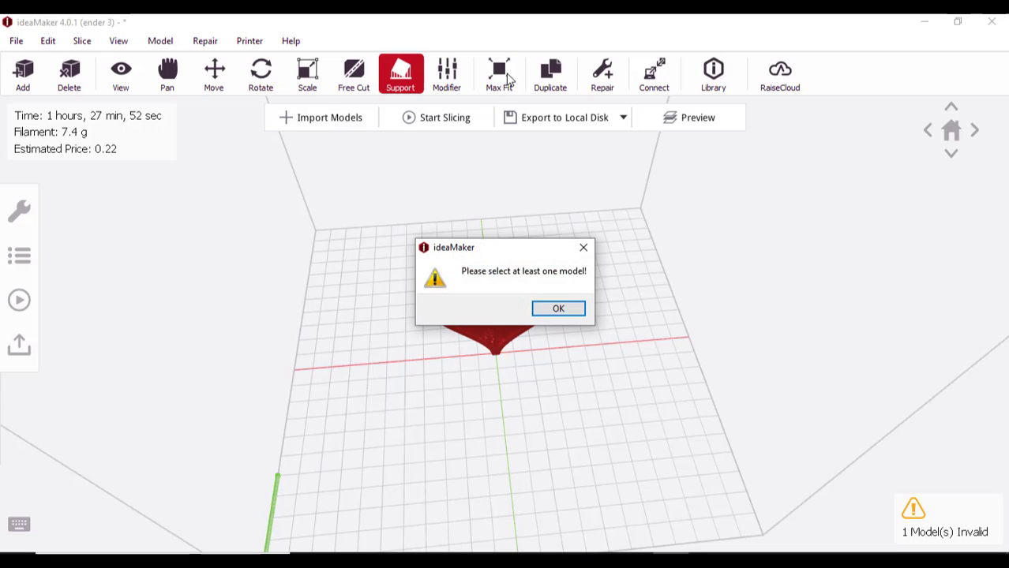
{"action": "left_click", "coordinate": [575, 307]}
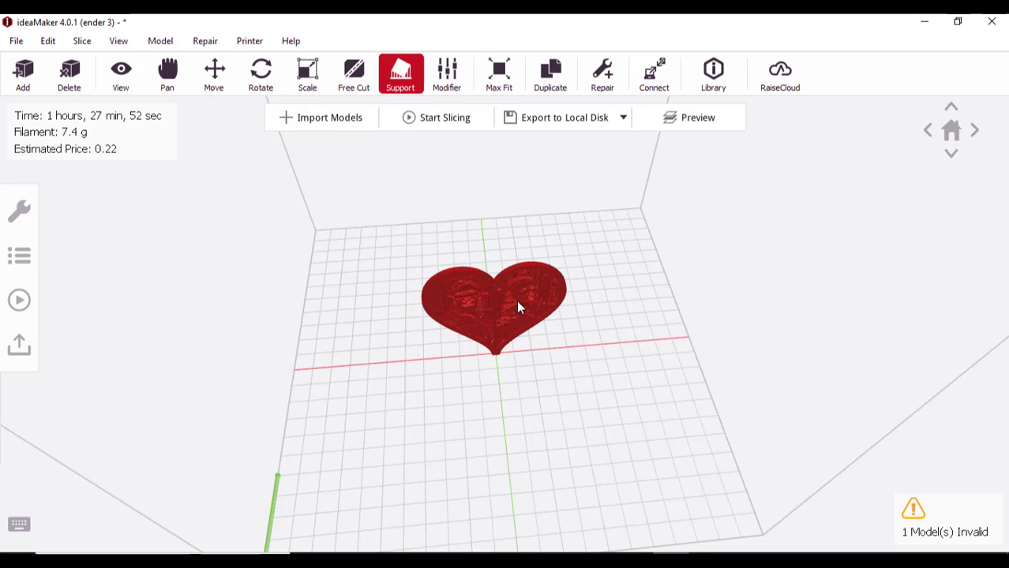
{"action": "left_click", "coordinate": [516, 300]}
{"action": "left_click", "coordinate": [496, 79]}
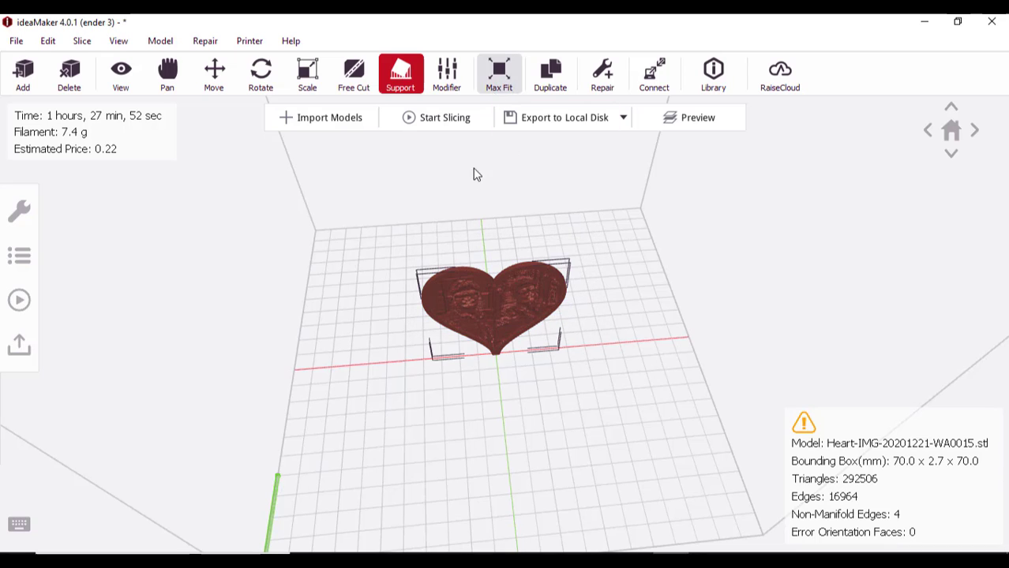
{"action": "left_click", "coordinate": [501, 75]}
{"action": "scroll", "coordinate": [533, 286], "scroll_direction": "down", "scroll_amount": 5}
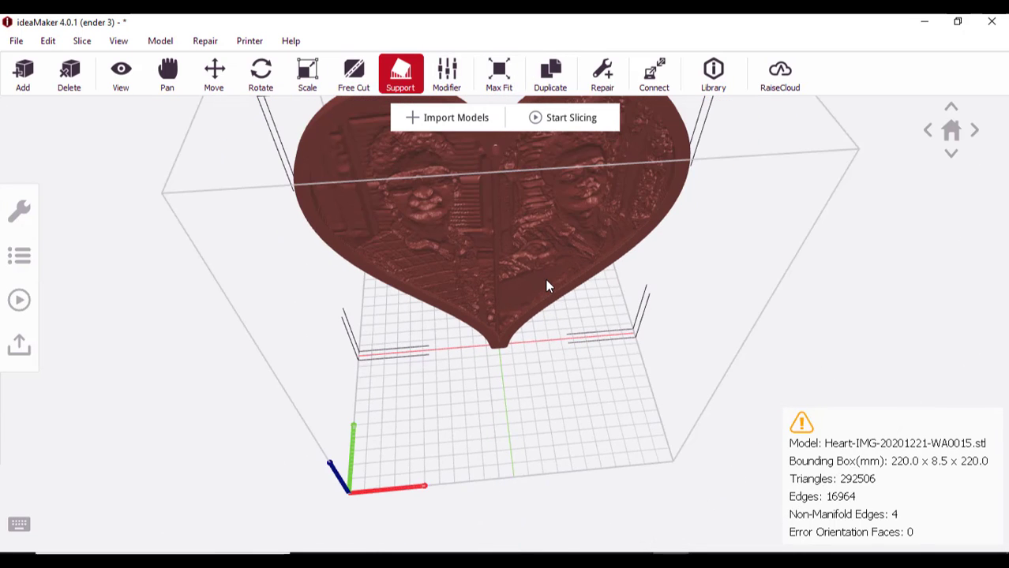
{"action": "left_click_drag", "start_coordinate": [534, 176], "coordinate": [534, 276]}
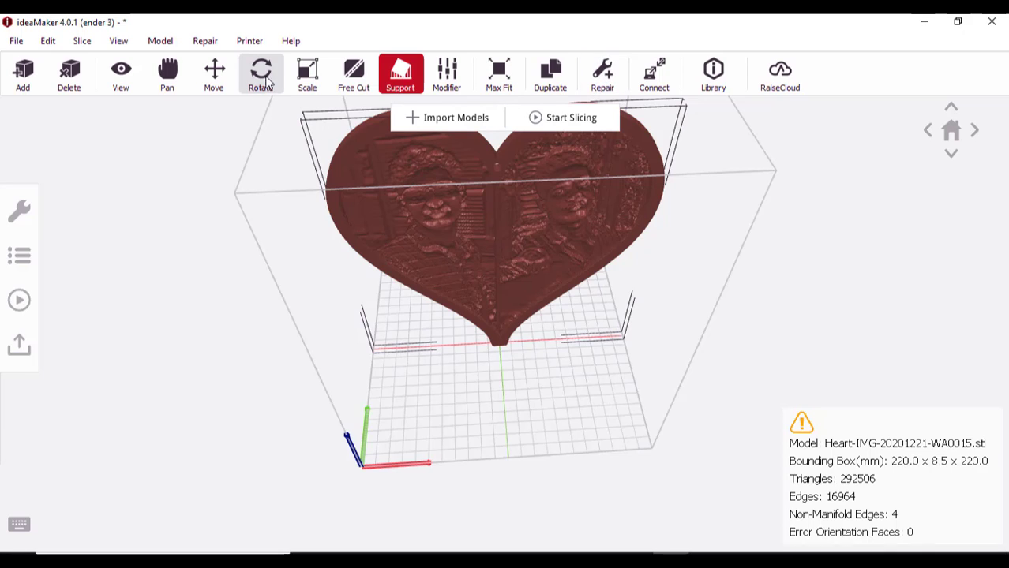
Step: Examine the heart's local X, Y and Z dimensions in the Scale settings
{"action": "left_click", "coordinate": [308, 75]}
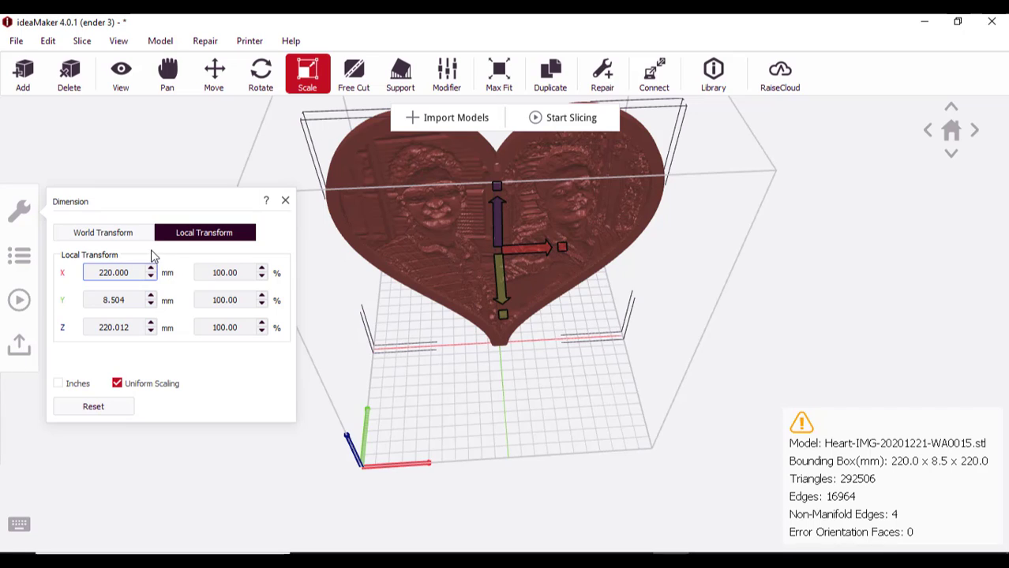
{"action": "left_click", "coordinate": [207, 272]}
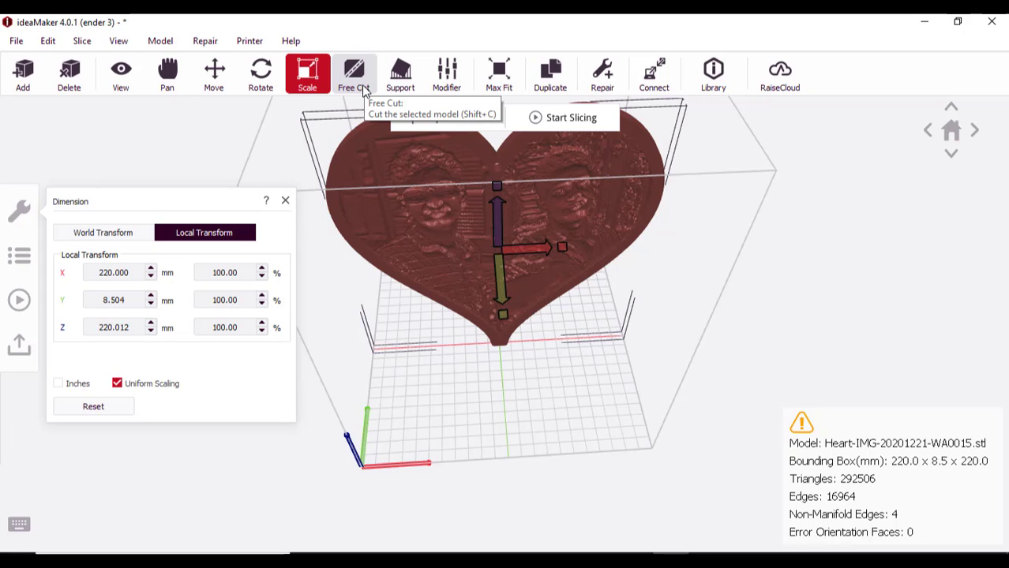
{"action": "left_click", "coordinate": [326, 99]}
Step: Look over the project's model list and the slicing templates for the ender 3 printer, and close the template selection
{"action": "left_click_drag", "start_coordinate": [408, 253], "coordinate": [438, 350]}
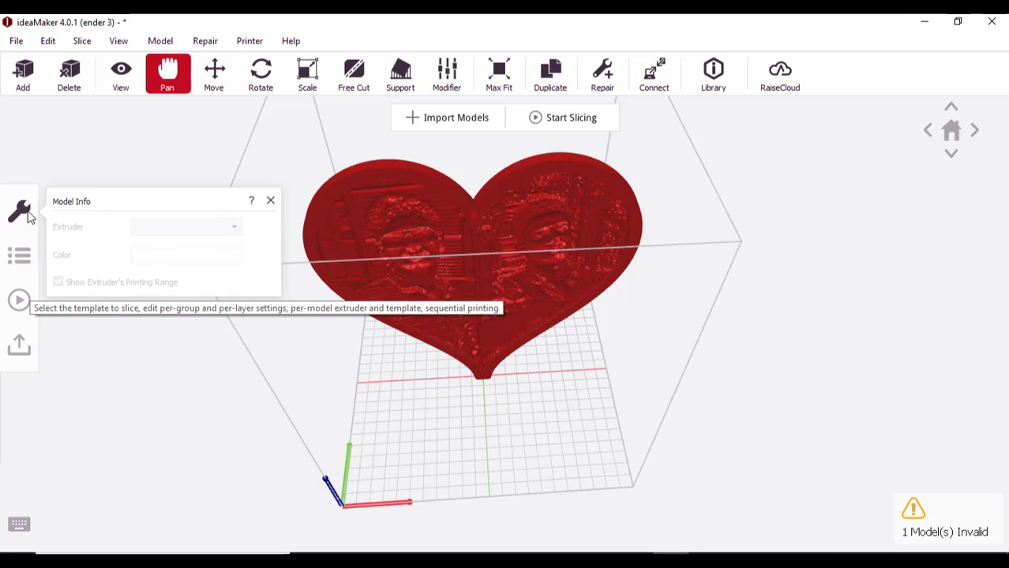
{"action": "left_click", "coordinate": [20, 254]}
{"action": "left_click", "coordinate": [585, 134]}
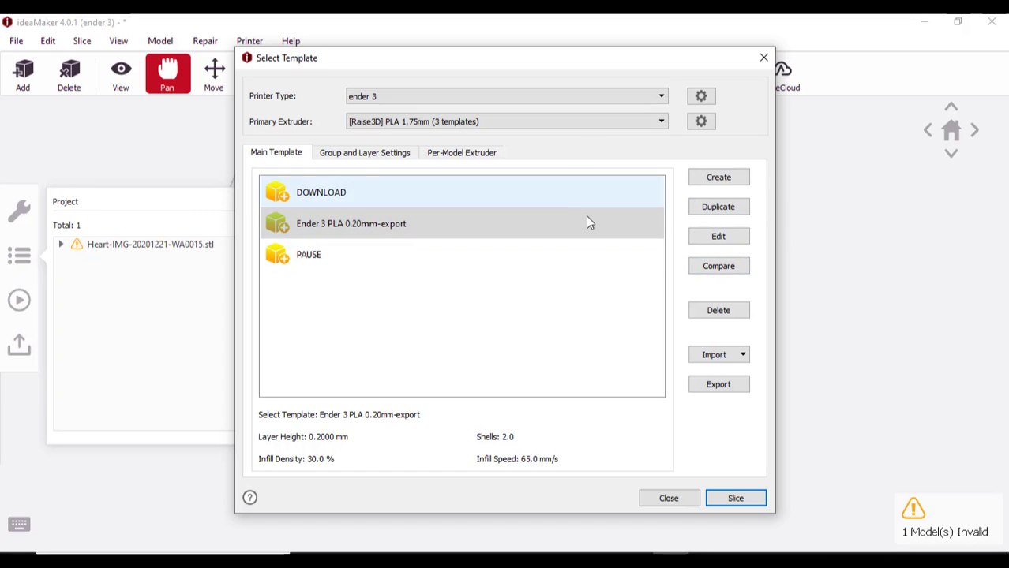
{"action": "left_click", "coordinate": [764, 57]}
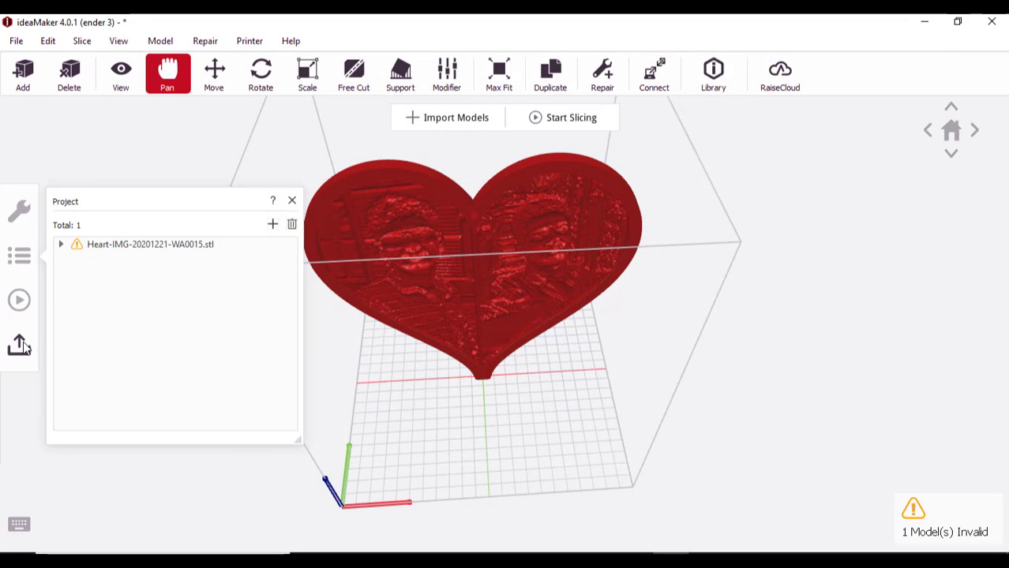
Step: Look over the available file, edit and help commands, including the list of recent files
{"action": "left_click", "coordinate": [15, 41]}
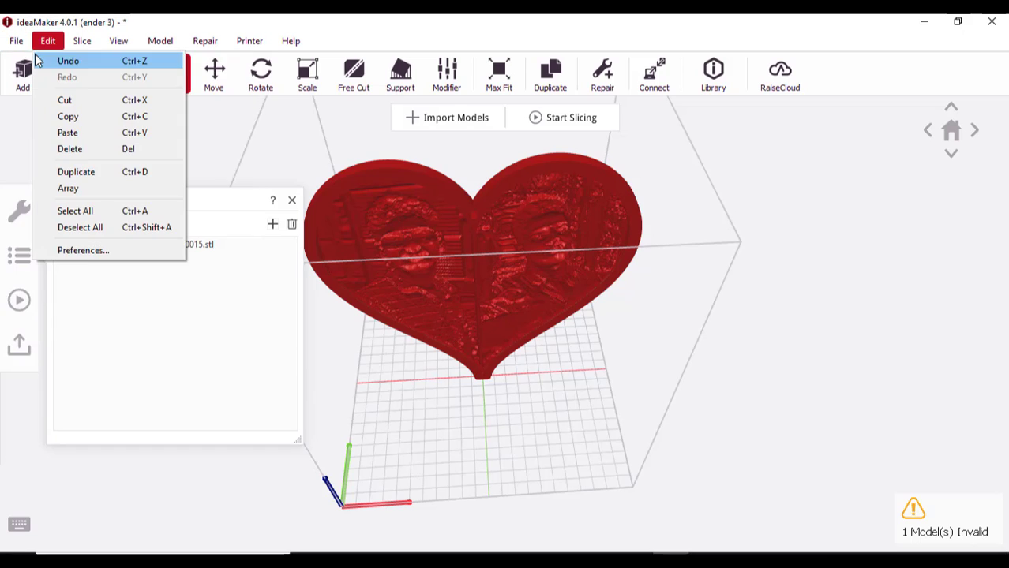
{"action": "left_click", "coordinate": [16, 46]}
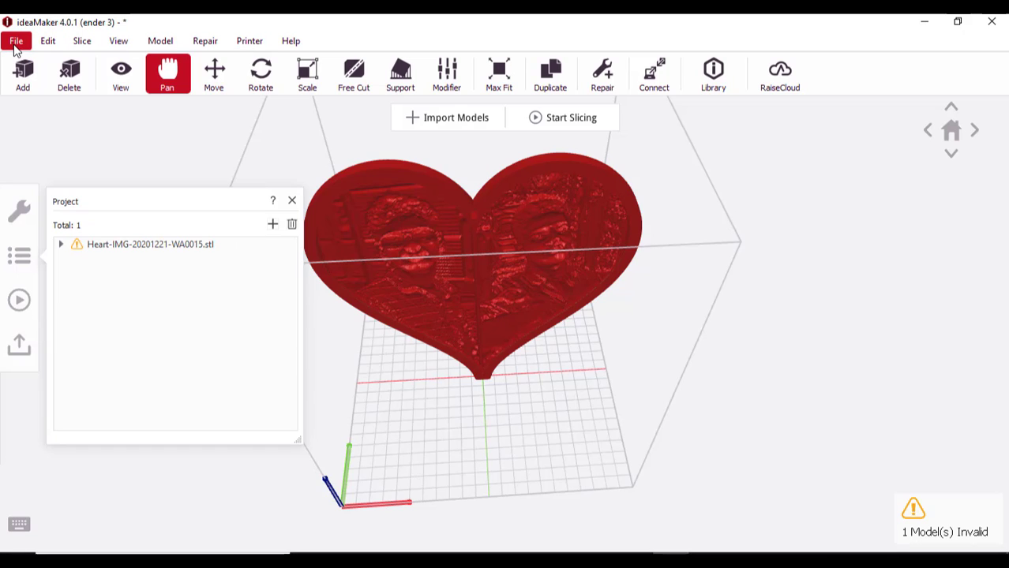
{"action": "left_click", "coordinate": [15, 46]}
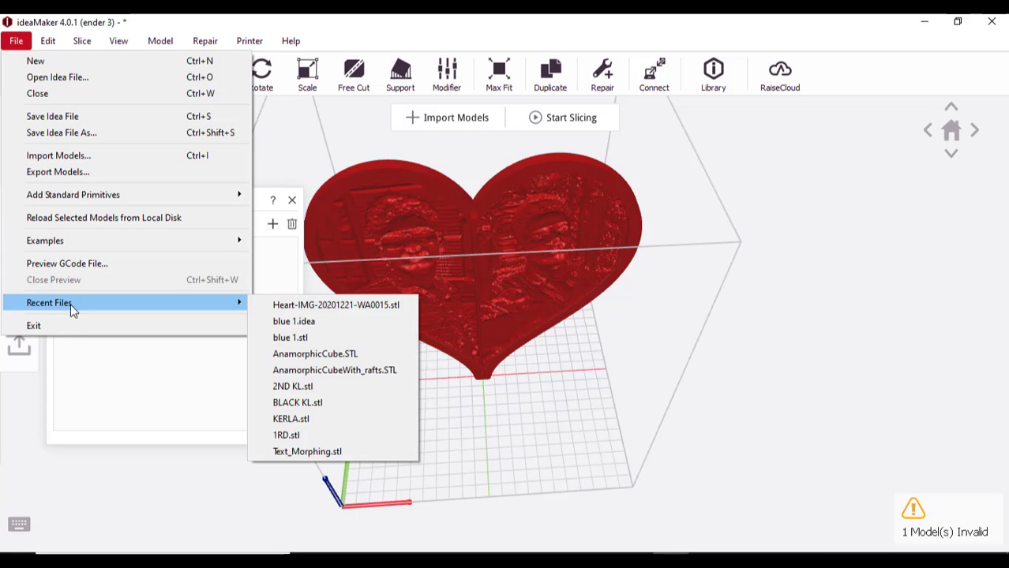
{"action": "left_click", "coordinate": [90, 373]}
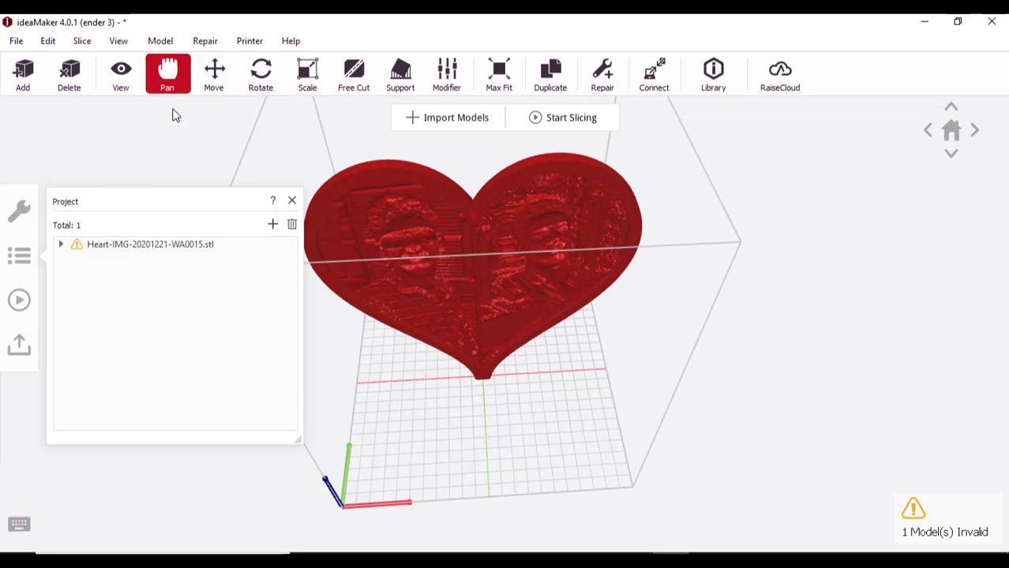
{"action": "left_click", "coordinate": [210, 40]}
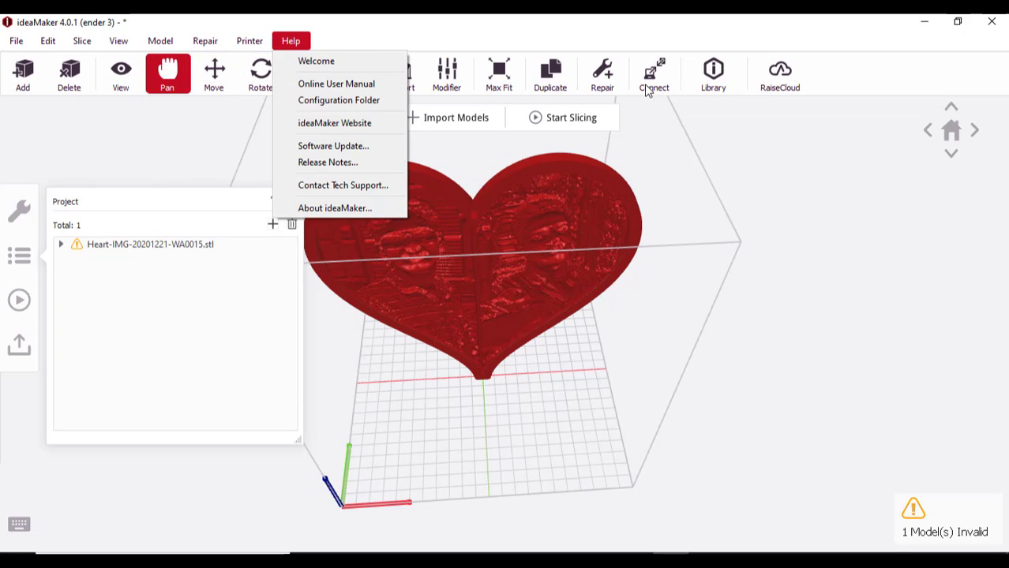
Step: Select the heart model and apply auto-repair to its mesh
{"action": "left_click", "coordinate": [605, 84]}
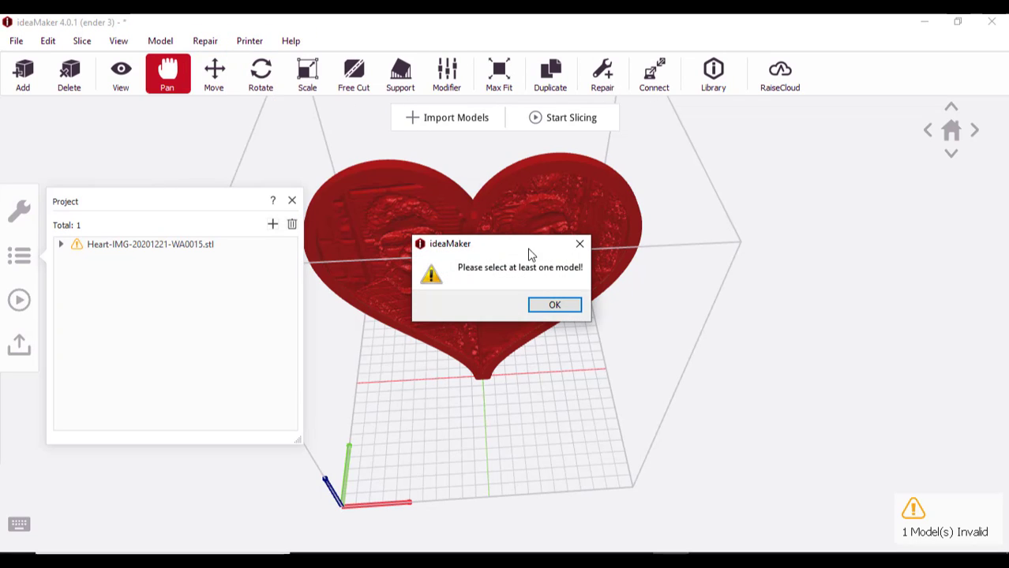
{"action": "left_click", "coordinate": [579, 243]}
{"action": "left_click", "coordinate": [560, 219]}
{"action": "left_click", "coordinate": [605, 76]}
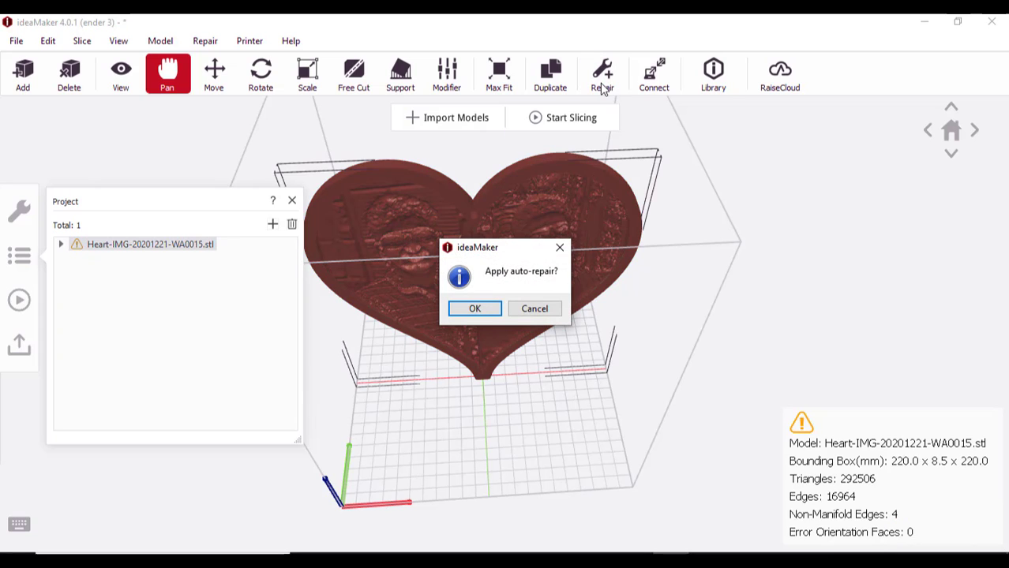
{"action": "left_click", "coordinate": [478, 310]}
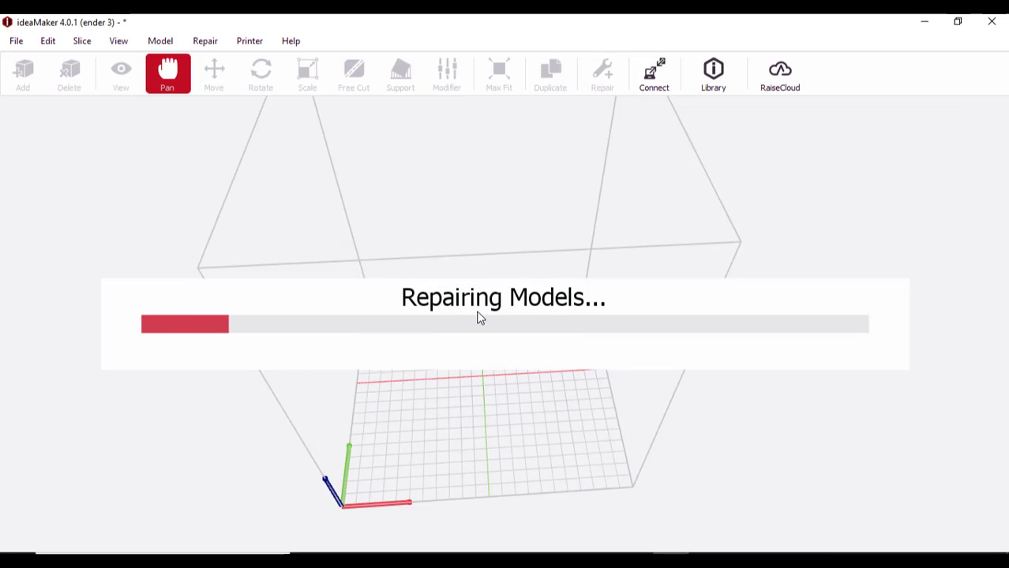
Step: Review the individual mesh repair commands, such as Remove Duplicate Faces, Fix Face Orientation and Fix Holes
{"action": "left_click", "coordinate": [202, 41]}
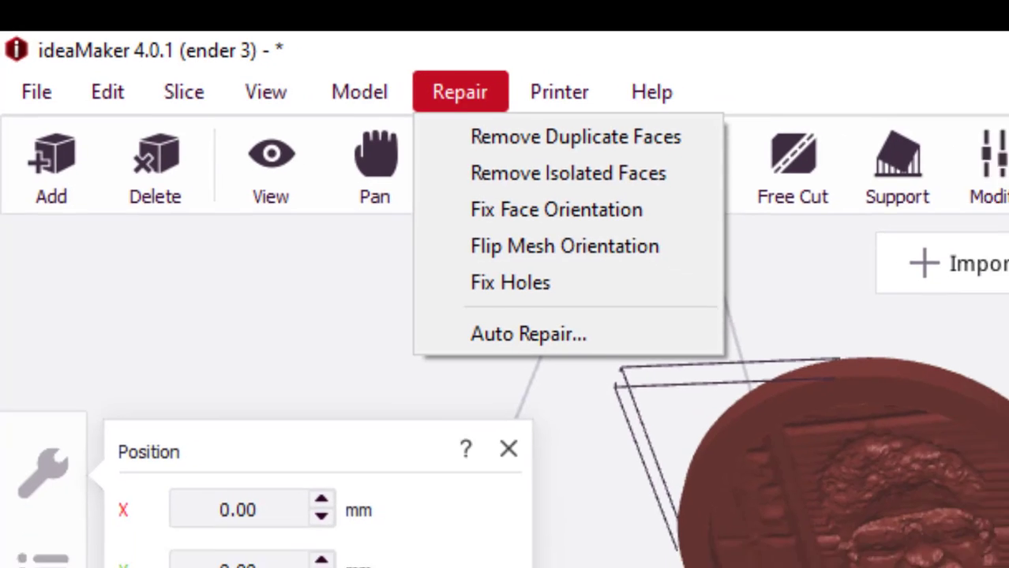
{"action": "left_click", "coordinate": [330, 405]}
{"action": "left_click", "coordinate": [330, 405]}
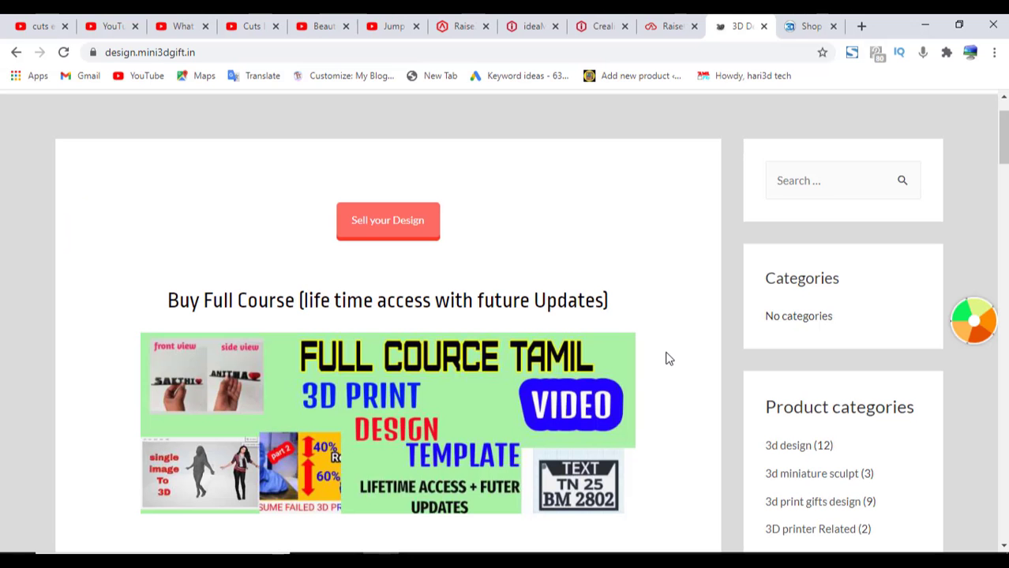
Step: Browse the design.mini3dgift.in home page through the recent products and 3D design Sculpt items down to the Best Deal section
{"action": "scroll", "coordinate": [671, 338], "scroll_direction": "down", "scroll_amount": 1}
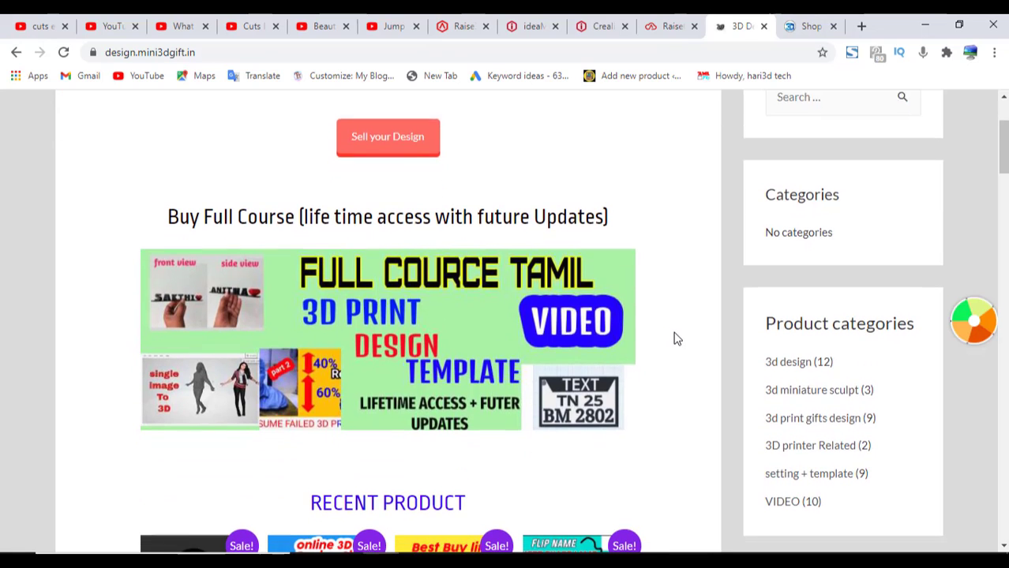
{"action": "scroll", "coordinate": [675, 338], "scroll_direction": "down", "scroll_amount": 1}
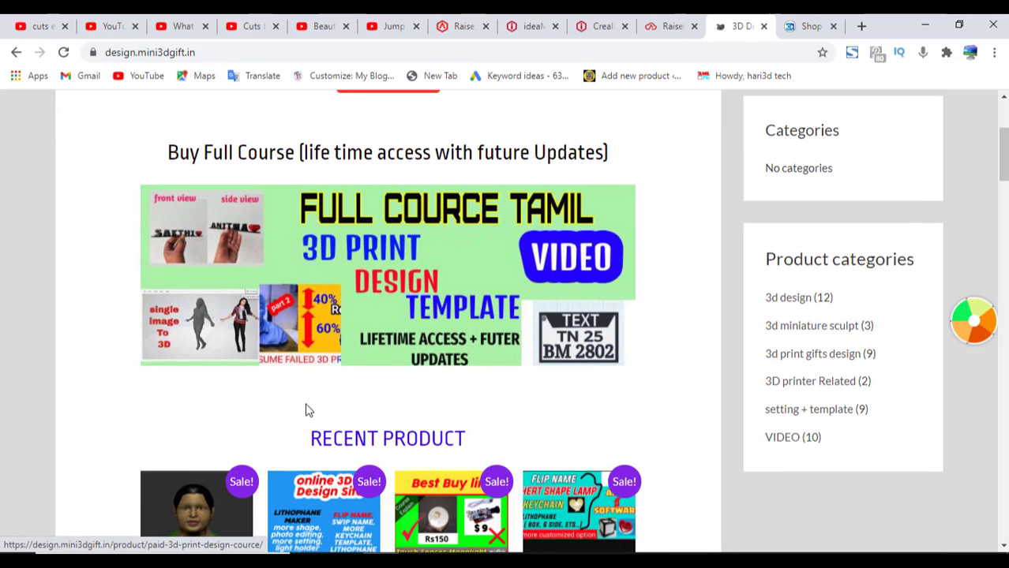
{"action": "scroll", "coordinate": [428, 368], "scroll_direction": "down", "scroll_amount": 4}
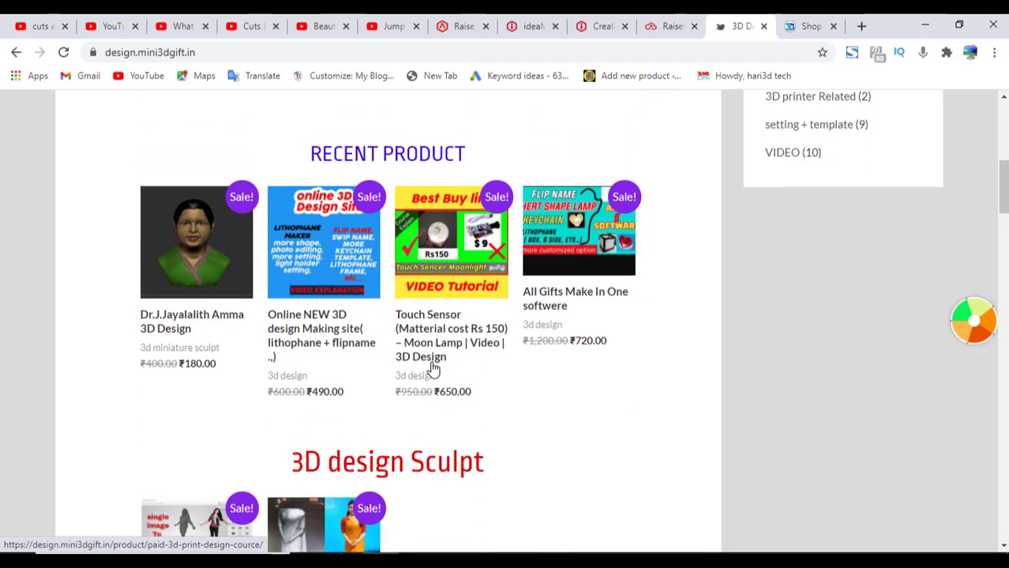
{"action": "scroll", "coordinate": [466, 370], "scroll_direction": "down", "scroll_amount": 1}
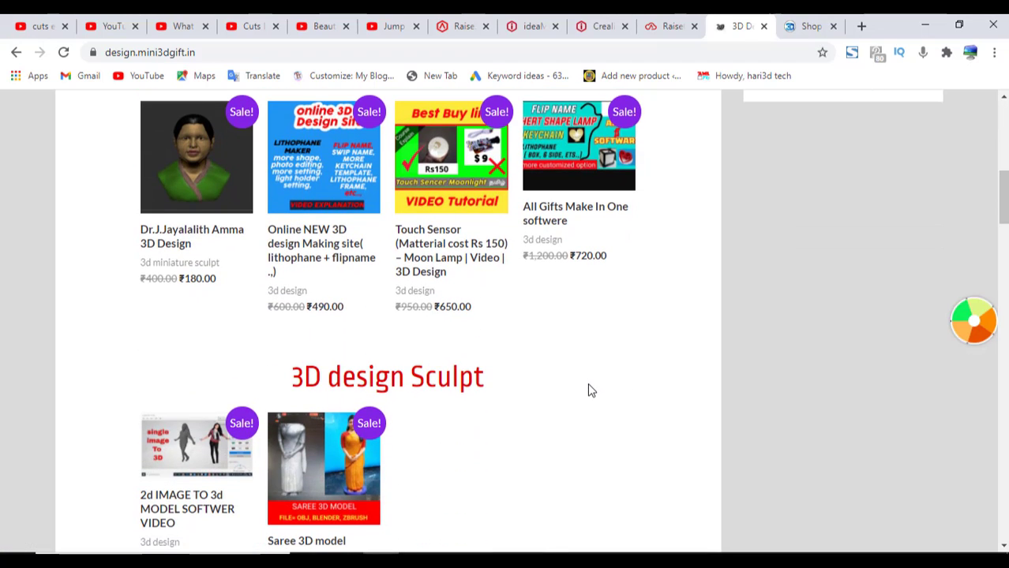
{"action": "scroll", "coordinate": [589, 389], "scroll_direction": "down", "scroll_amount": 2}
{"action": "scroll", "coordinate": [590, 389], "scroll_direction": "up", "scroll_amount": 1}
{"action": "scroll", "coordinate": [580, 393], "scroll_direction": "down", "scroll_amount": 2}
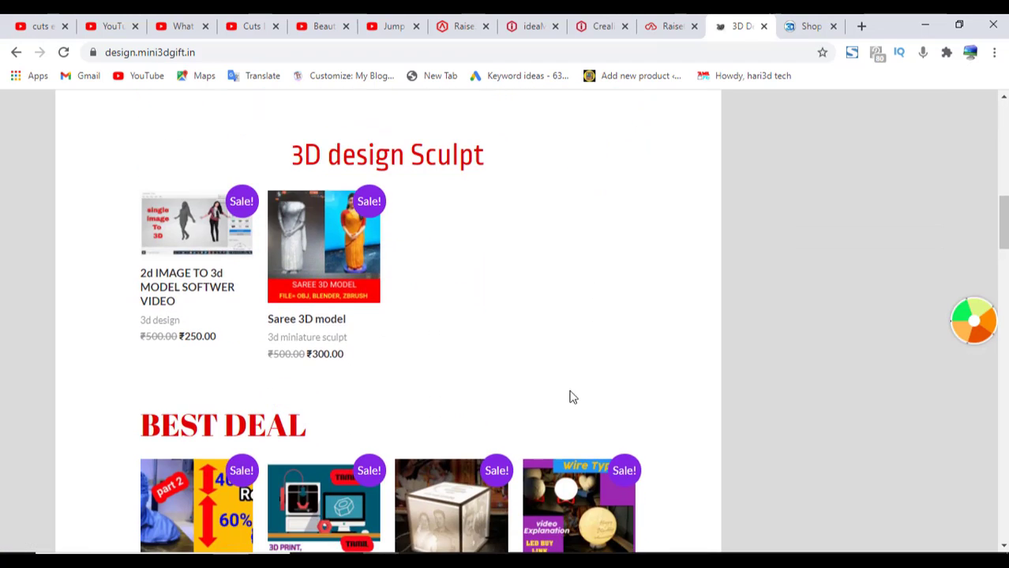
{"action": "scroll", "coordinate": [327, 312], "scroll_direction": "down", "scroll_amount": 2}
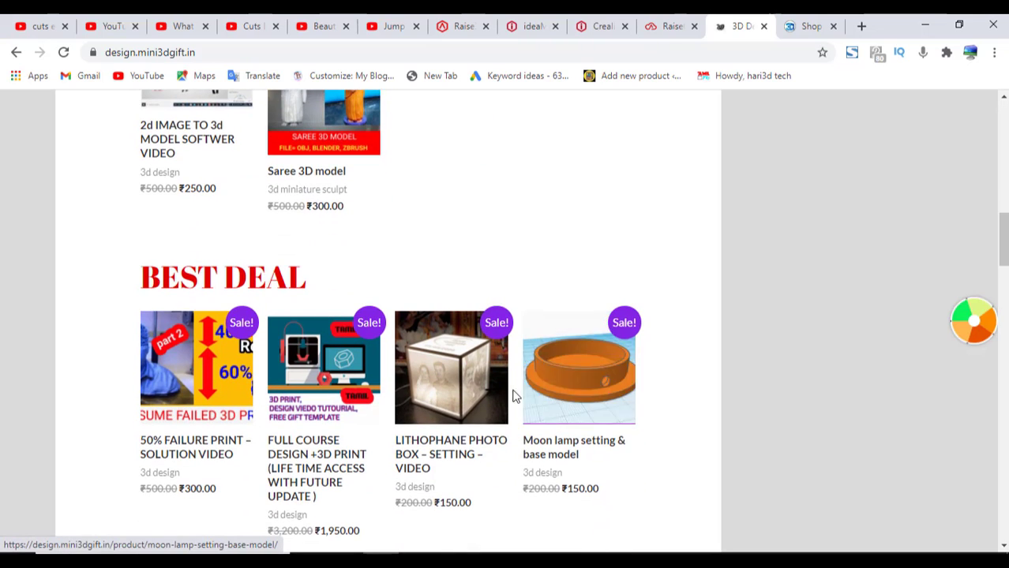
{"action": "scroll", "coordinate": [600, 240], "scroll_direction": "down", "scroll_amount": 1}
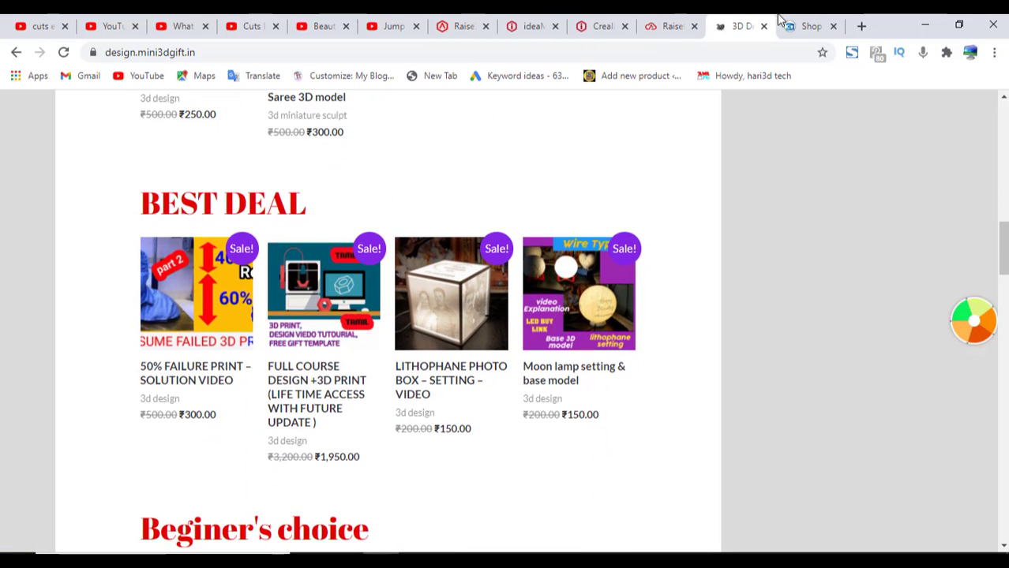
Step: Check the products in the my3dgifts.in shop, and return to design.mini3dgift.in to view its Gifts (Template, setting, video) section
{"action": "left_click", "coordinate": [802, 27]}
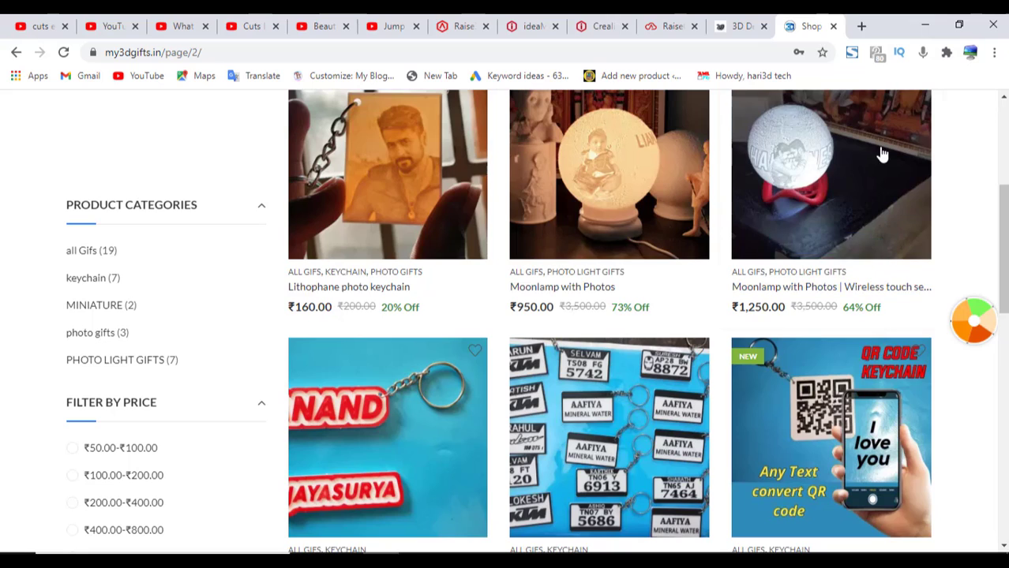
{"action": "scroll", "coordinate": [315, 153], "scroll_direction": "up", "scroll_amount": 2}
{"action": "left_click", "coordinate": [726, 26]}
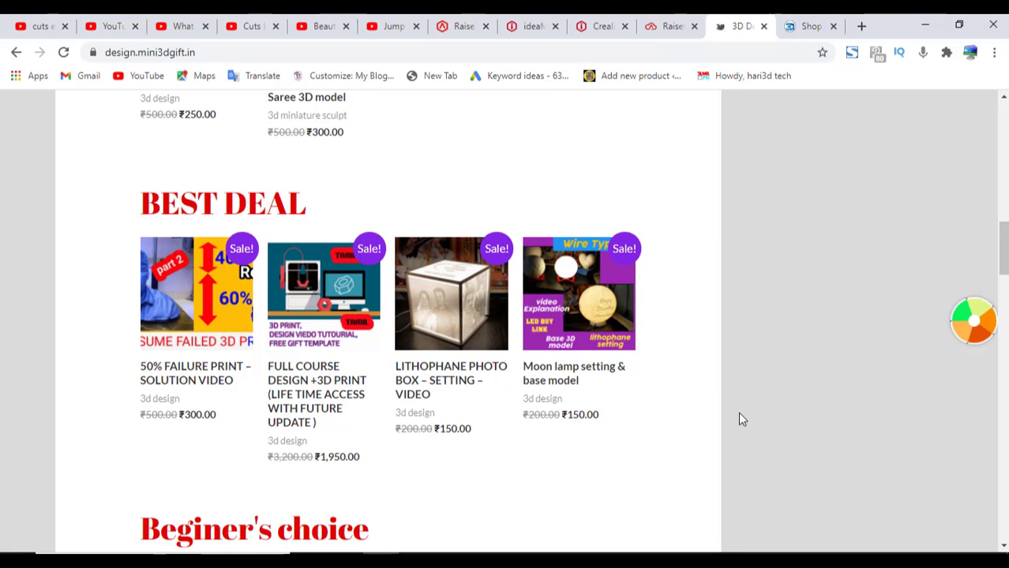
{"action": "scroll", "coordinate": [727, 409], "scroll_direction": "down", "scroll_amount": 1}
{"action": "scroll", "coordinate": [795, 276], "scroll_direction": "down", "scroll_amount": 2}
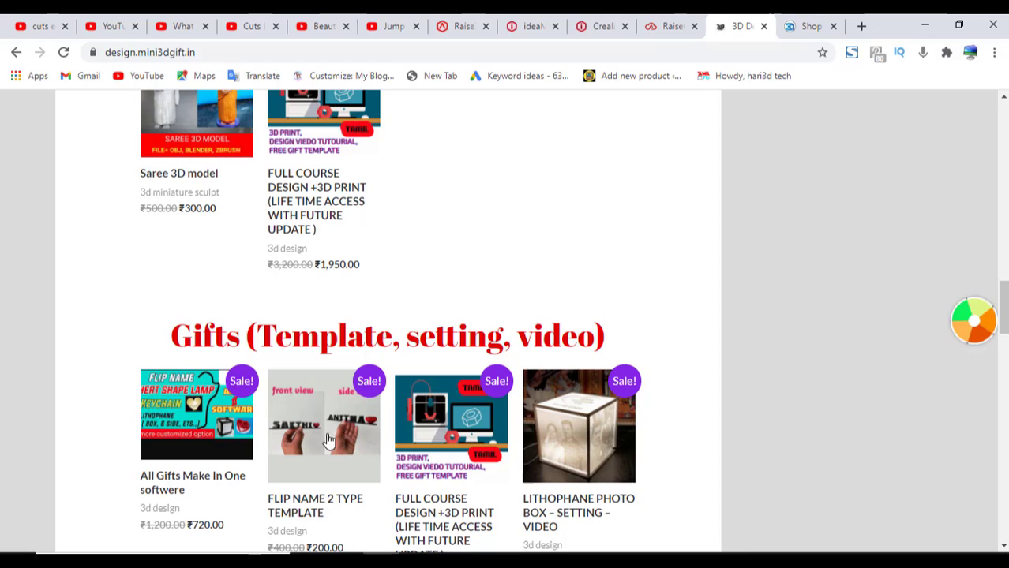
{"action": "scroll", "coordinate": [564, 224], "scroll_direction": "down", "scroll_amount": 2}
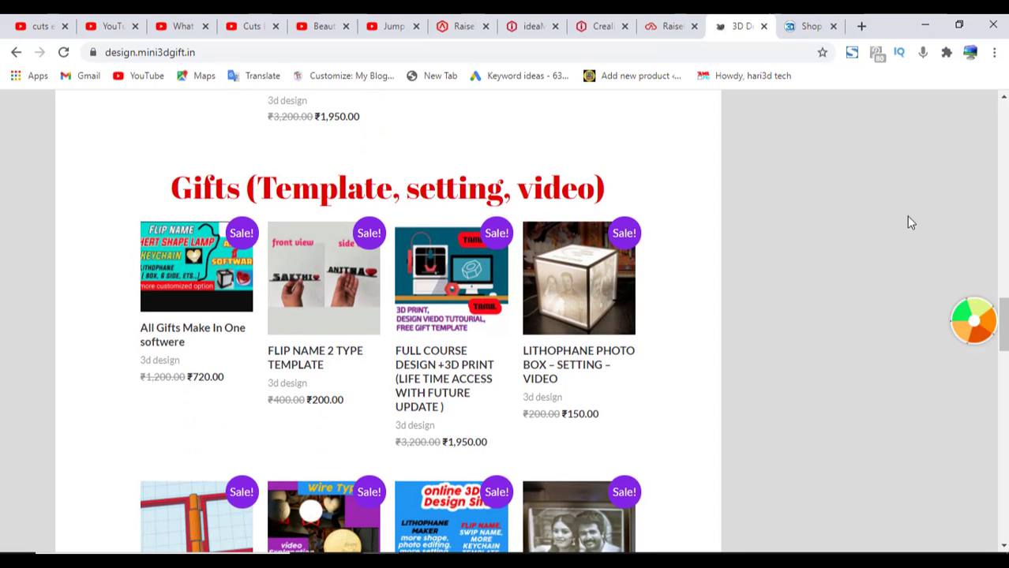